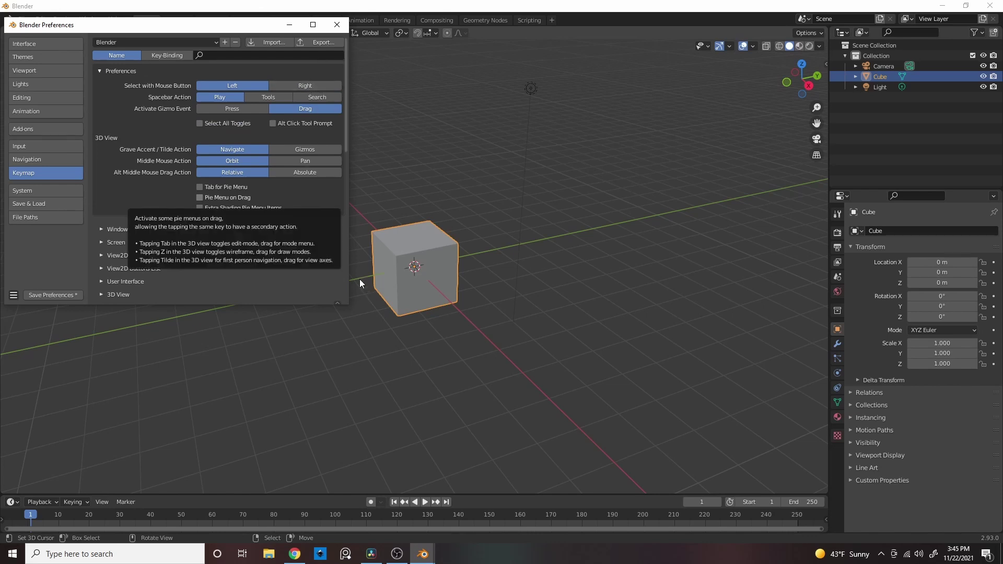
Step: Switch the selection mouse button between Left and Right in the keymap preferences, set it to Right, and put the preferences window away
left_click(305, 85)
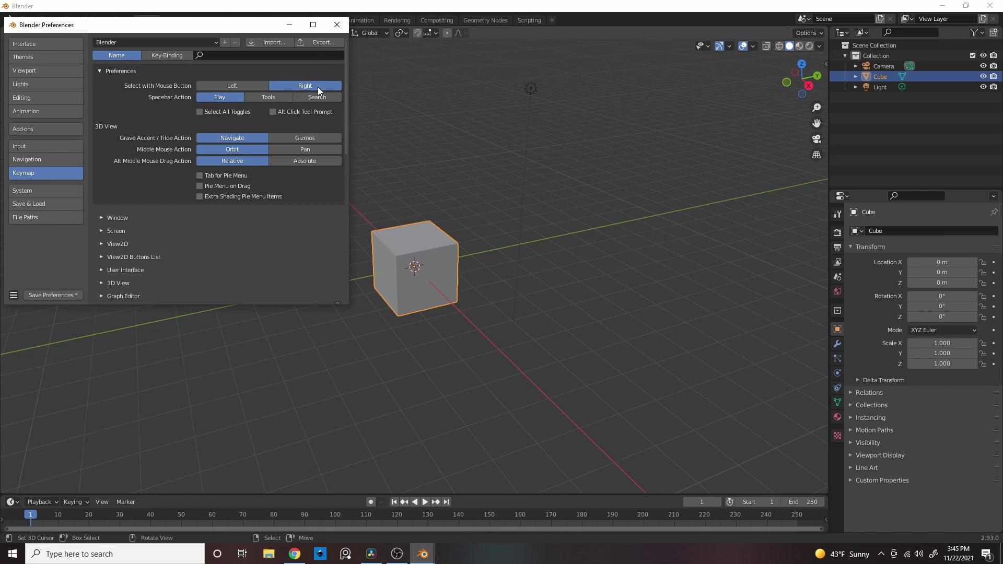
left_click_drag(269, 26, 381, 57)
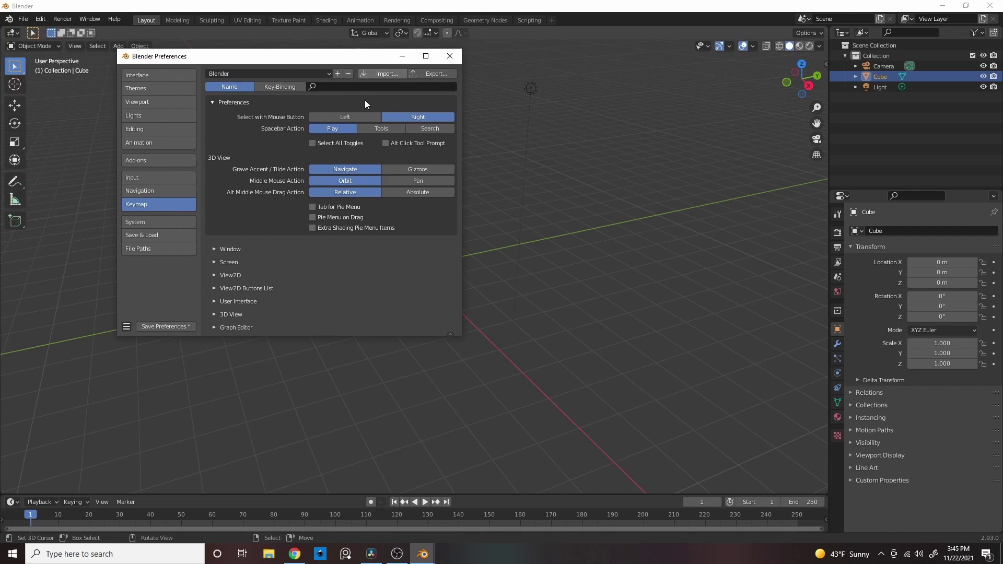
left_click(337, 116)
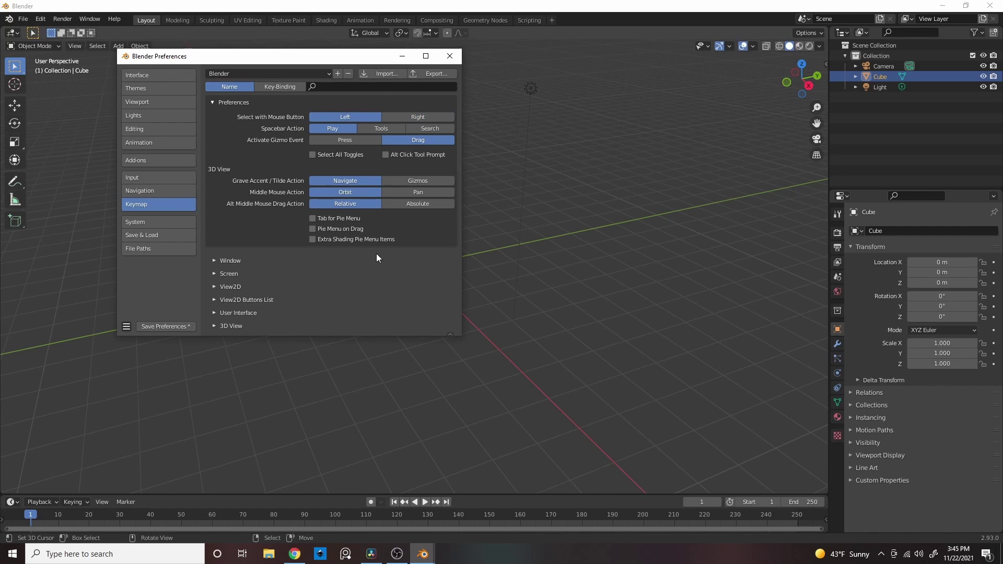
left_click(431, 116)
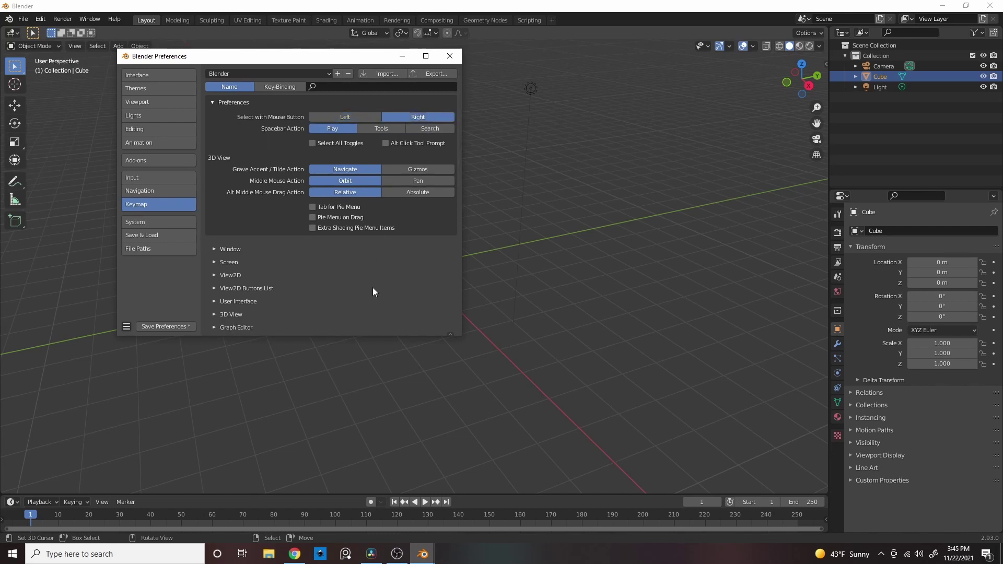
left_click(362, 117)
left_click(428, 115)
left_click(369, 117)
left_click(418, 117)
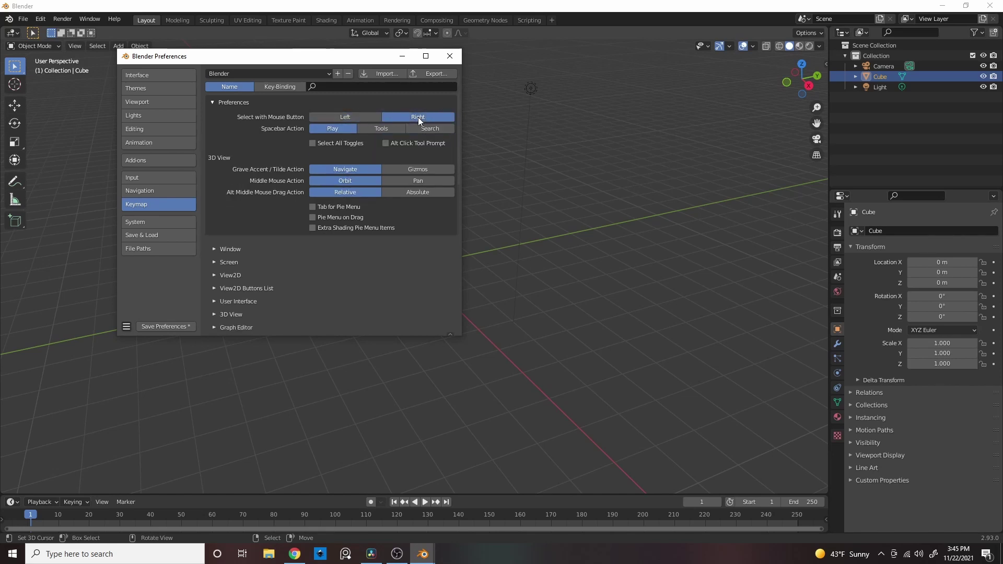
left_click(411, 59)
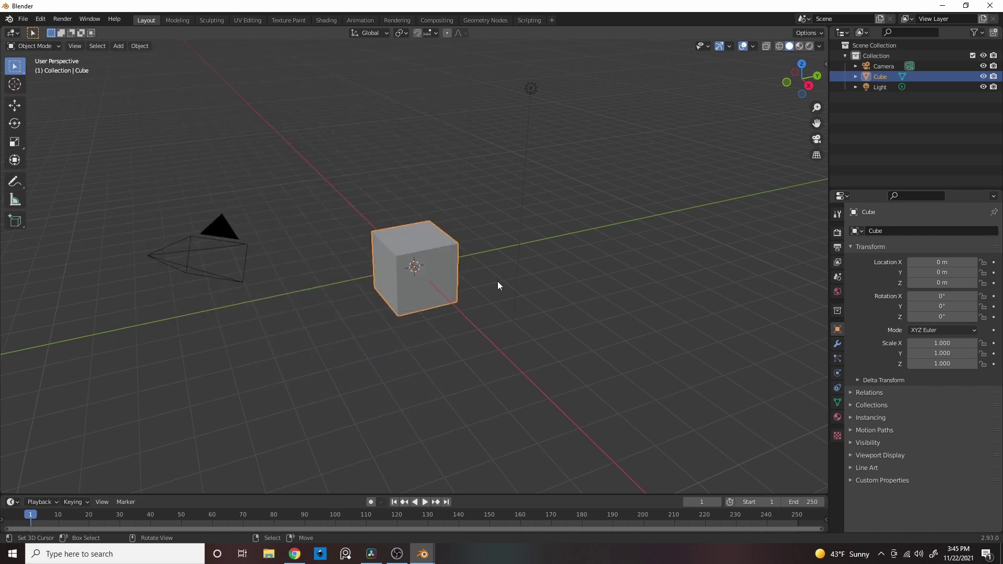
Step: Place the 3D cursor at several spots, ending behind the cube, and open and dismiss the cube's object context menu
left_click(527, 91)
left_click(407, 294)
right_click(281, 211, "shift")
right_click(542, 279, "shift")
right_click(429, 175, "shift")
right_click(404, 296)
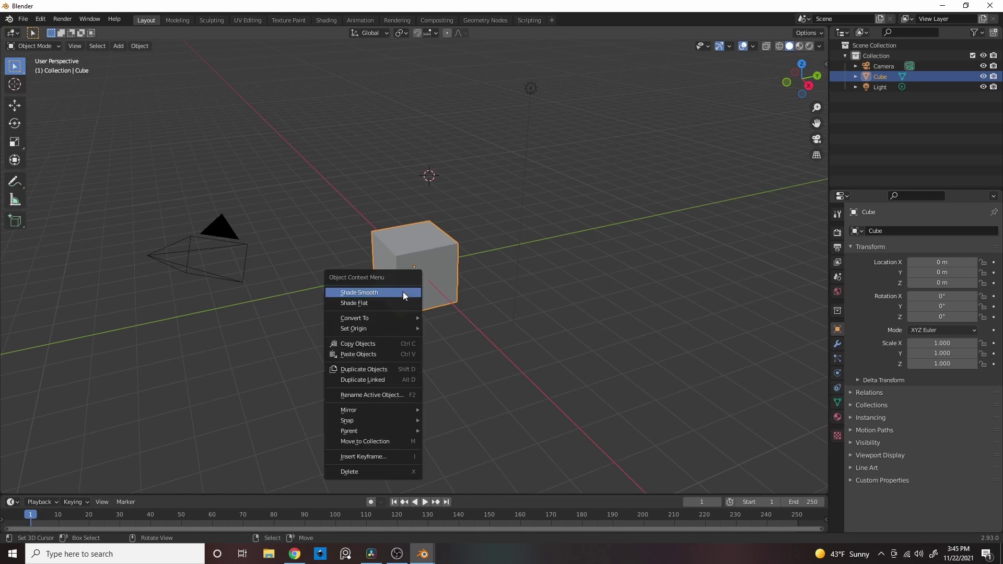
left_click(403, 293)
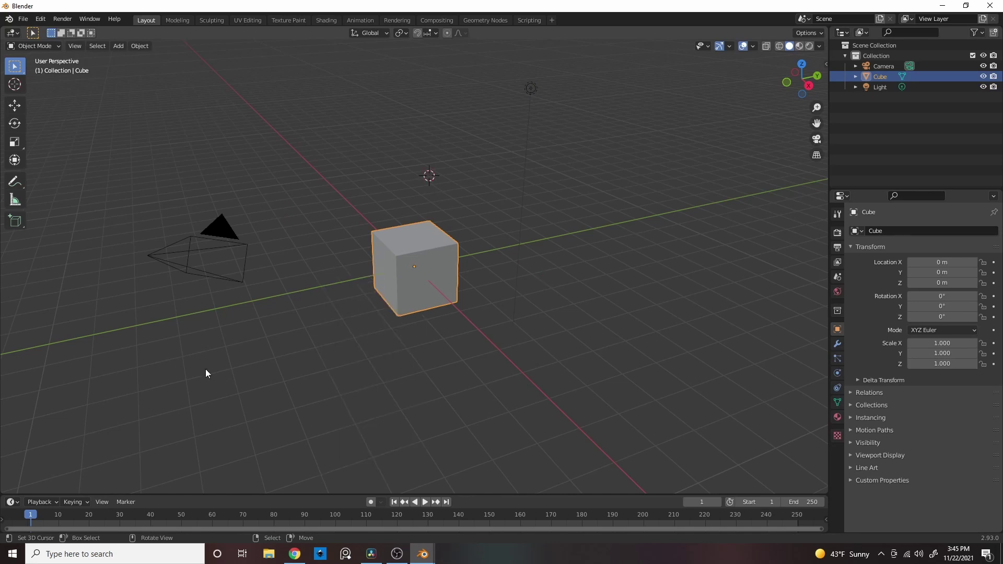
Step: Select the light, the cube and the camera in turn, and look at the camera's object context menu
mouse_move(422, 554)
left_click(530, 88)
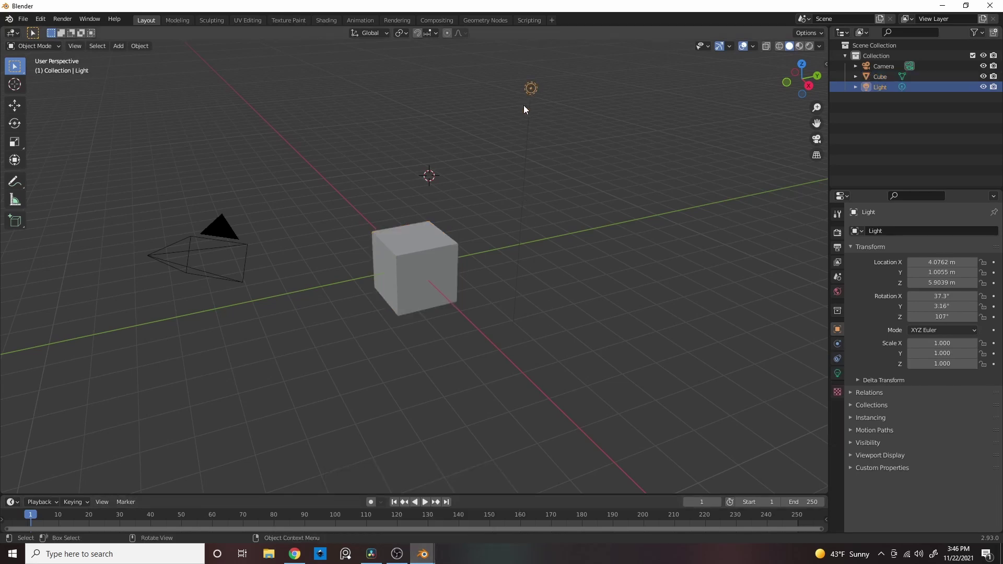
left_click(421, 277)
left_click(225, 243)
right_click(453, 163)
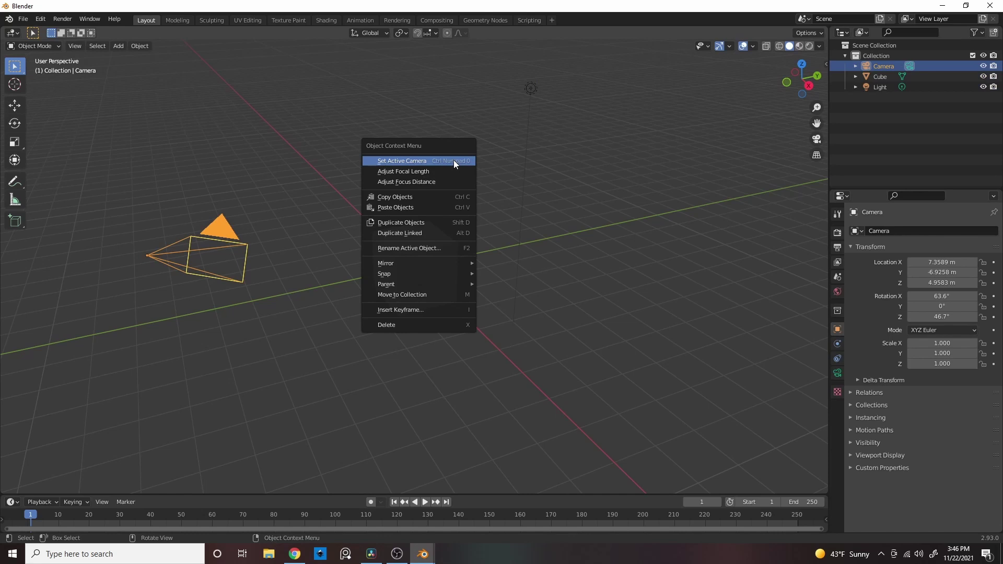
left_click(453, 161)
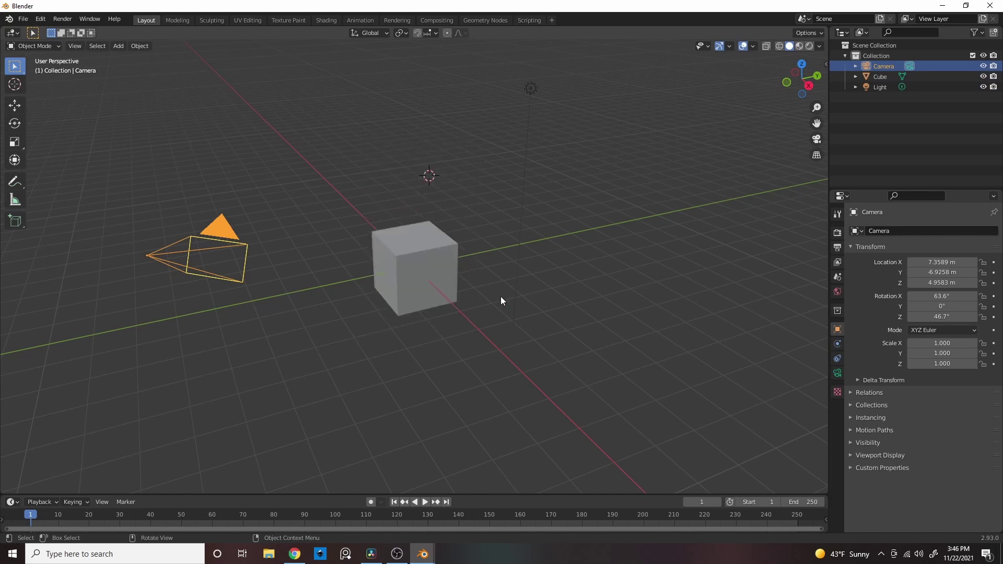
Step: Place the 3D cursor at several spots around the cube, ending on the far side beyond the light
right_click(402, 327, "shift")
right_click(281, 191, "shift")
right_click(615, 150, "shift")
middle_click_drag(574, 267, 548, 280)
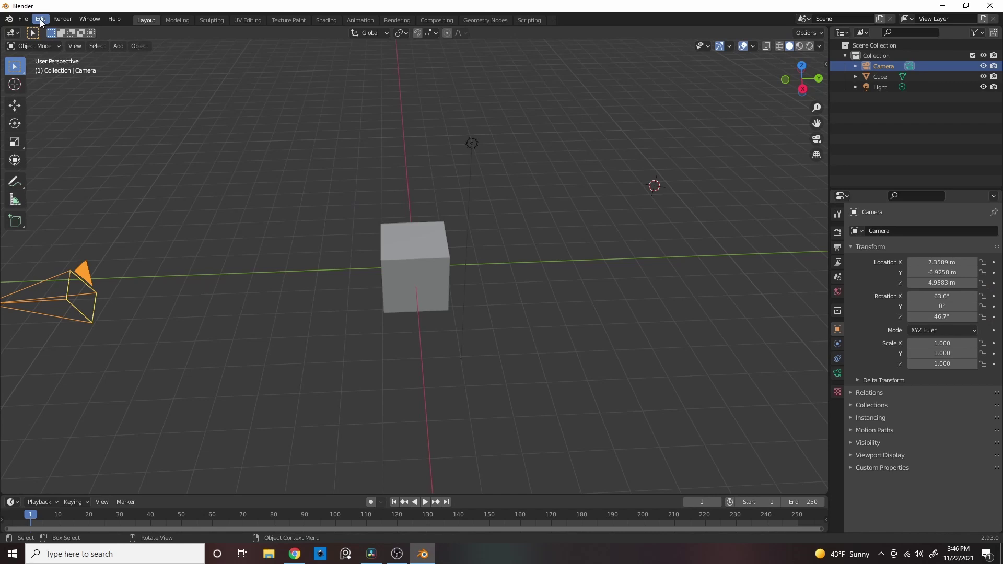
Step: Open the preferences window to review its settings
left_click(40, 19)
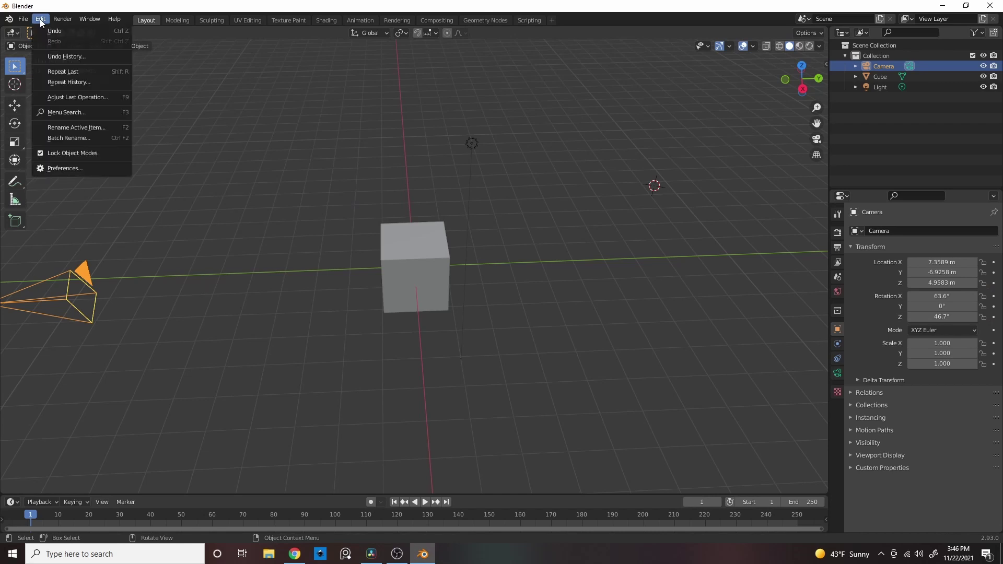
left_click(64, 172)
left_click(44, 153)
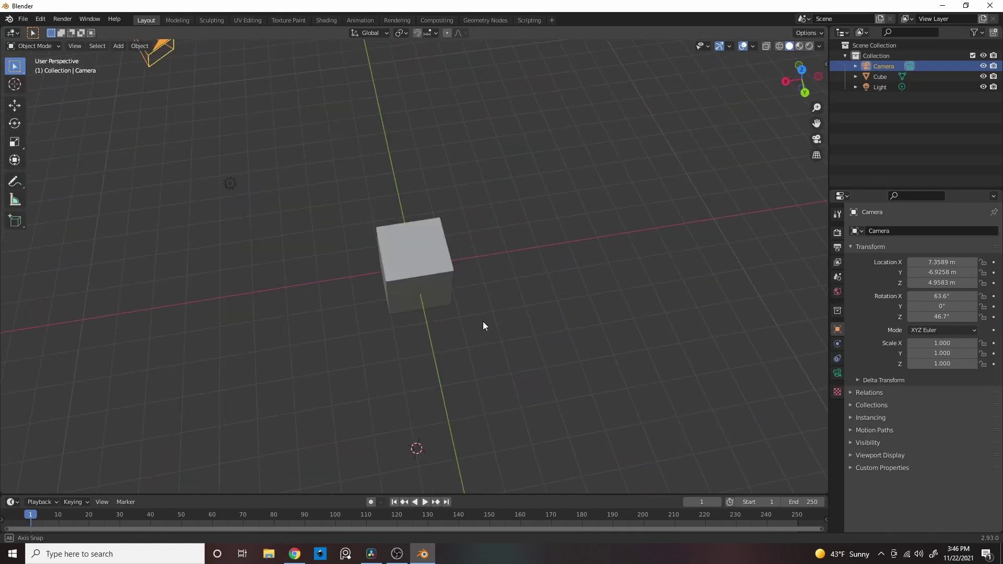
Step: Orbit around the scene and zoom in and out to examine the cube from several sides and distances
middle_click_drag(483, 322, 509, 287)
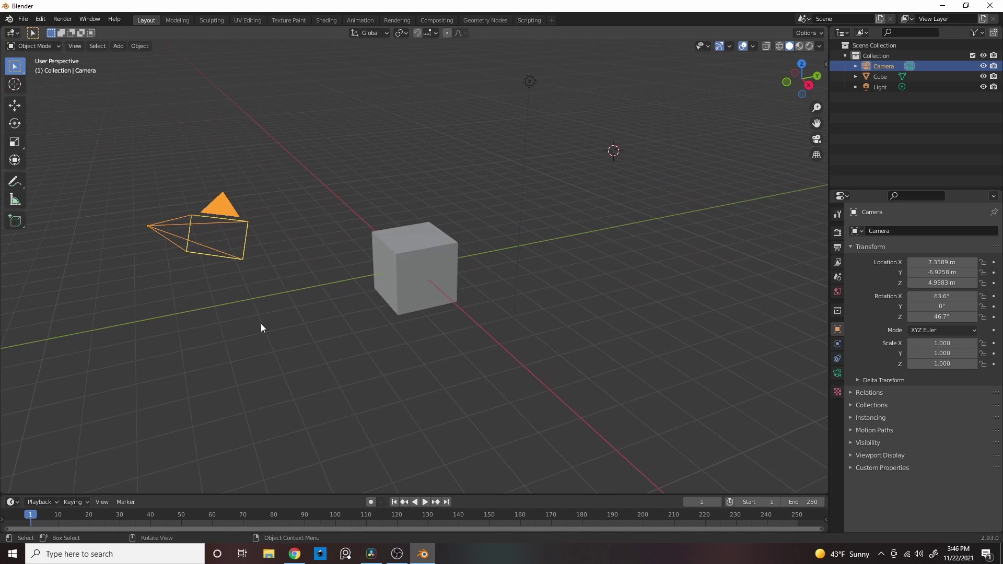
middle_click_drag(261, 328, 403, 340)
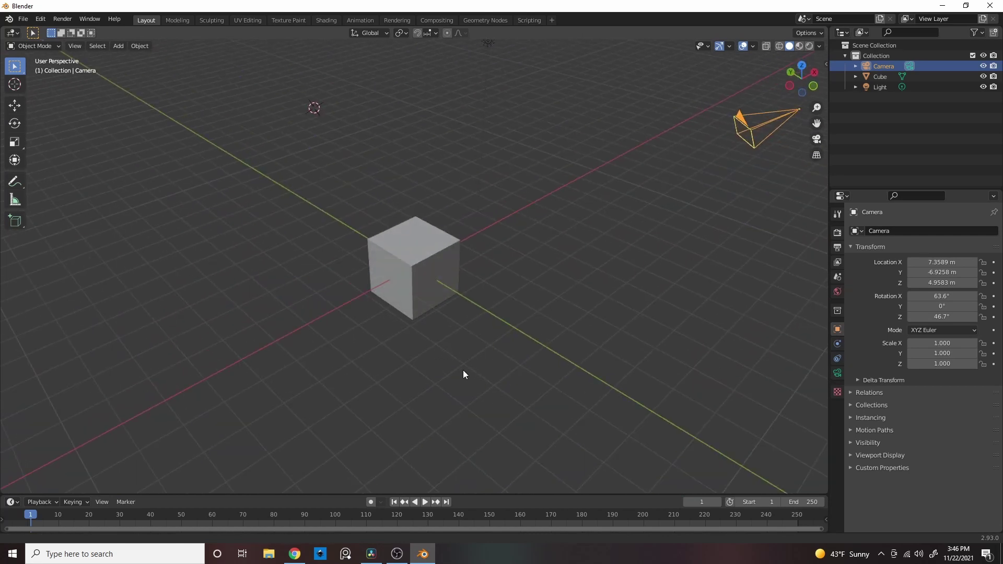
middle_click_drag(463, 370, 421, 404)
scroll(444, 357, "up", 2)
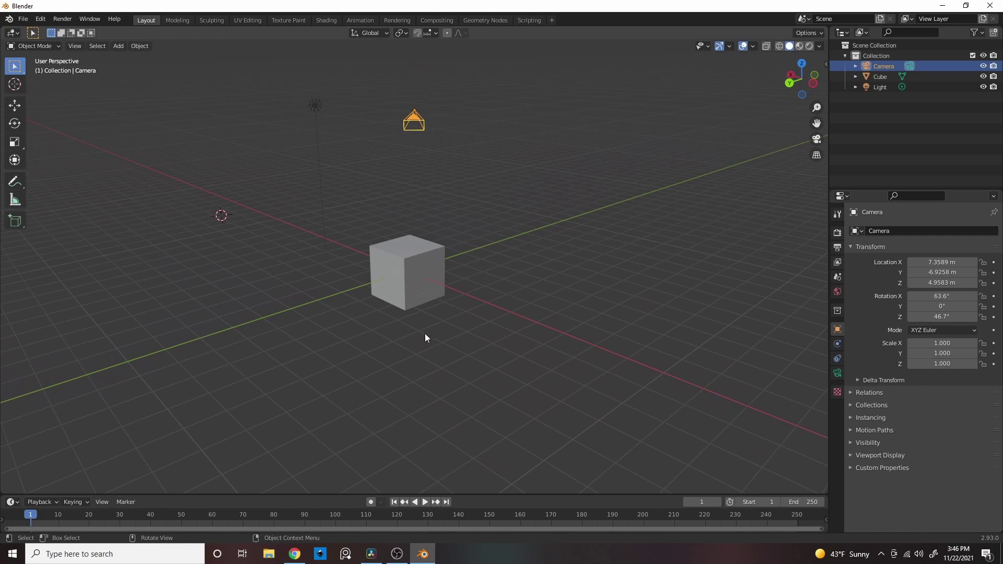
scroll(433, 285, "up", 6)
scroll(432, 285, "down", 13)
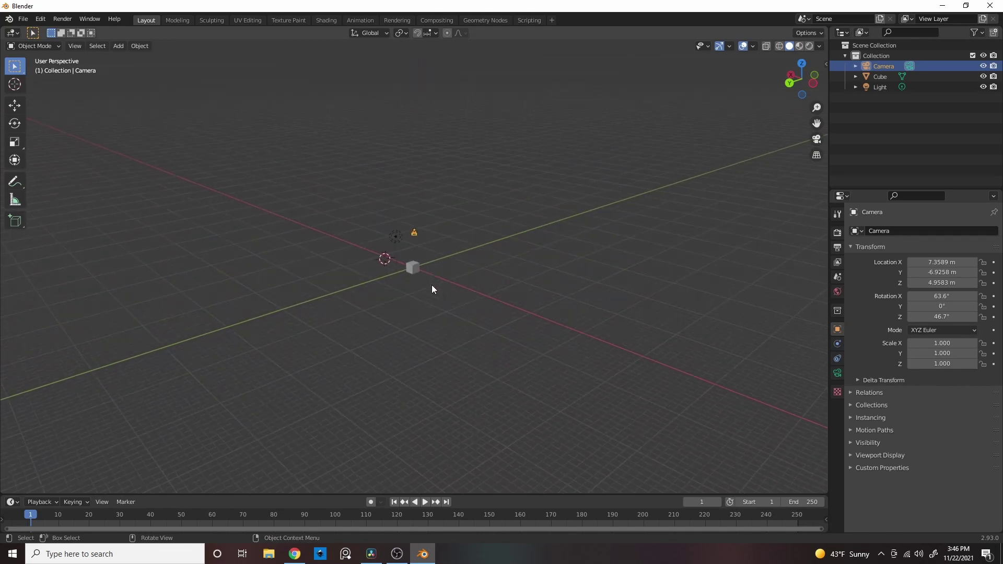
scroll(432, 299, "up", 10)
scroll(433, 301, "down", 3)
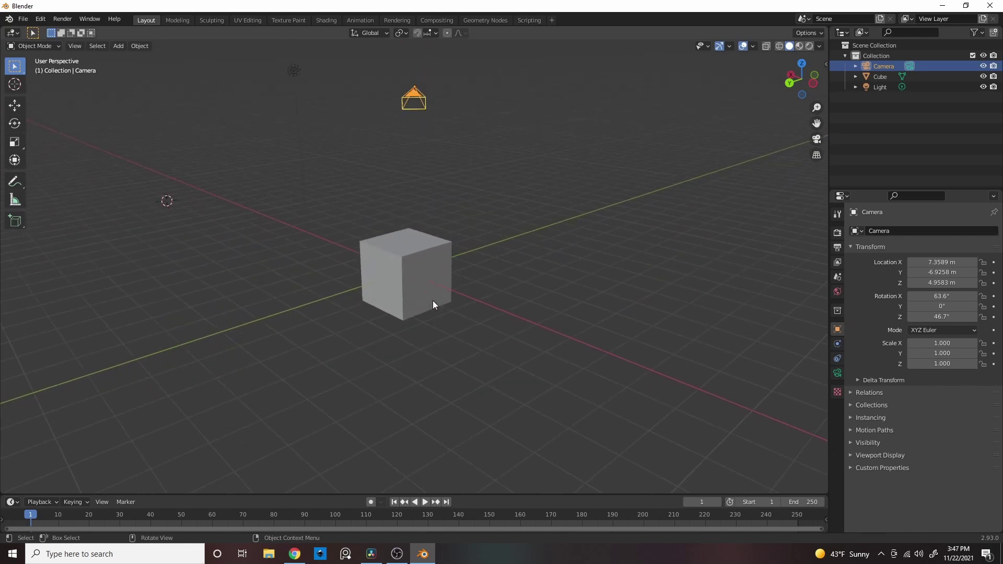
middle_click_drag(356, 319, 504, 320)
Step: Delete the default cube from the scene
right_click(444, 266)
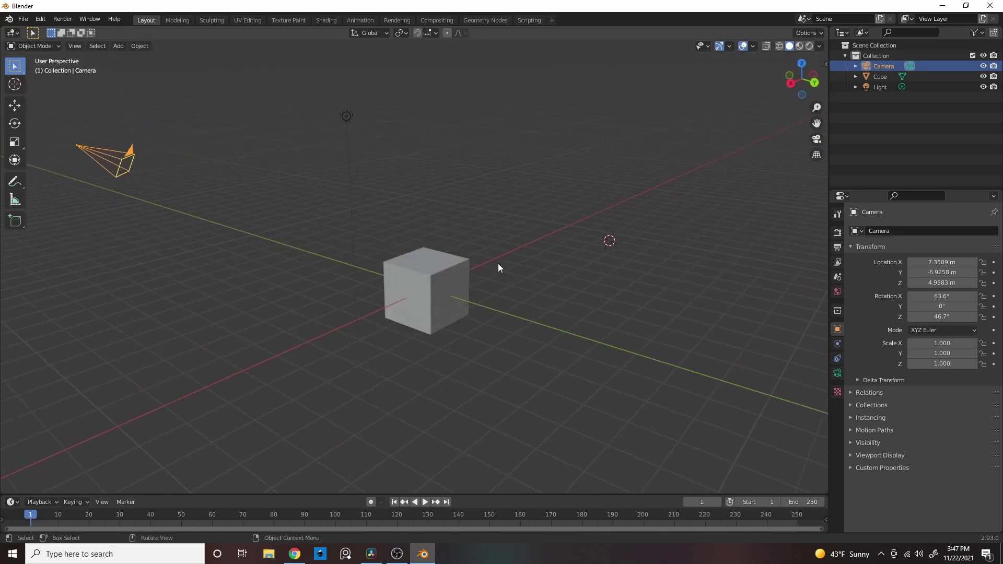
left_click(447, 278)
key("x")
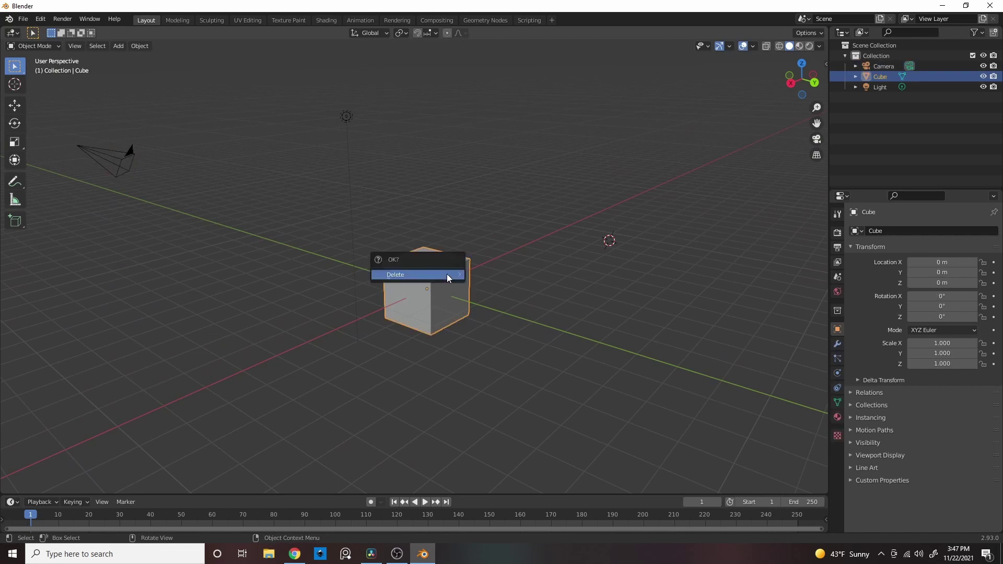
left_click(447, 275)
Step: Snap the 3D cursor back to the world origin
middle_click_drag(447, 276, 525, 379)
key("shift+s")
left_click(484, 294)
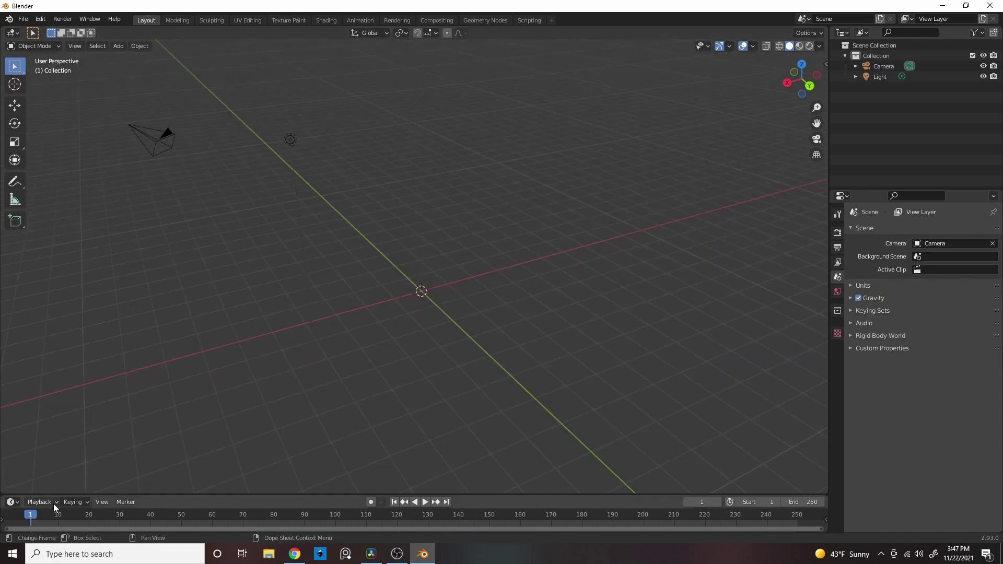
Step: Add a new cube mesh at the world origin
key("shift+a")
mouse_move(425, 327)
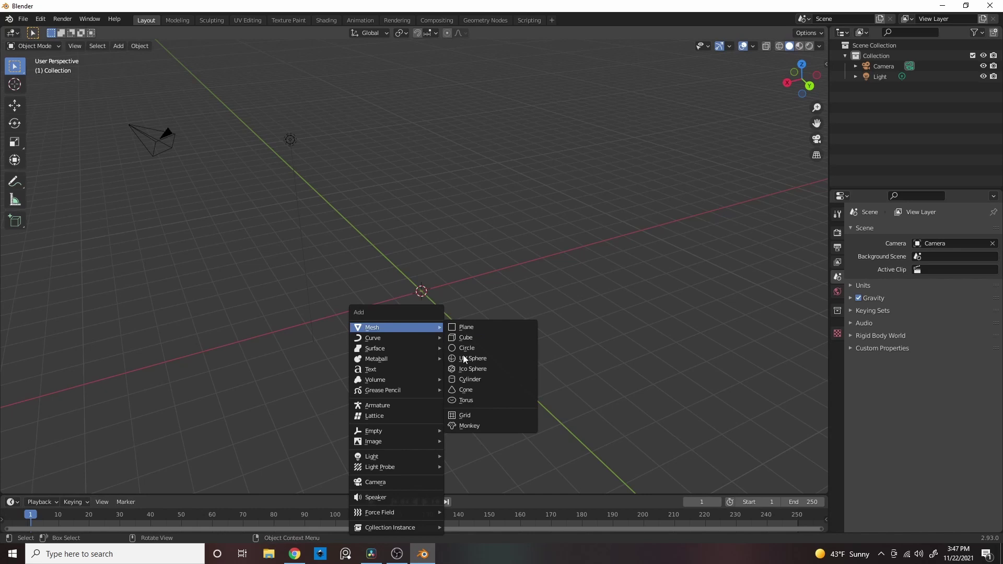
left_click(465, 334)
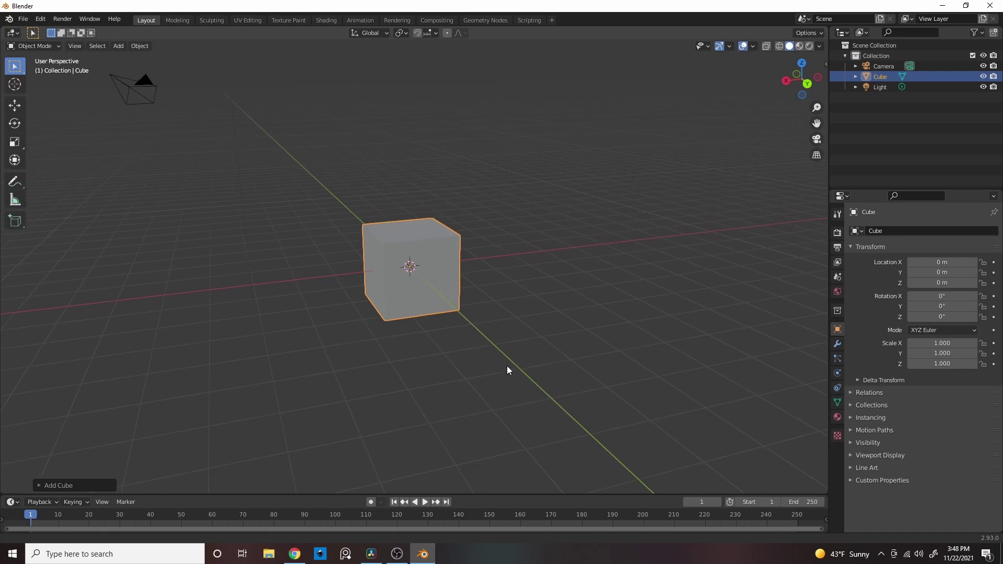
mouse_move(512, 376)
middle_mouse_down()
mouse_move(516, 408)
mouse_move(523, 378)
middle_mouse_up()
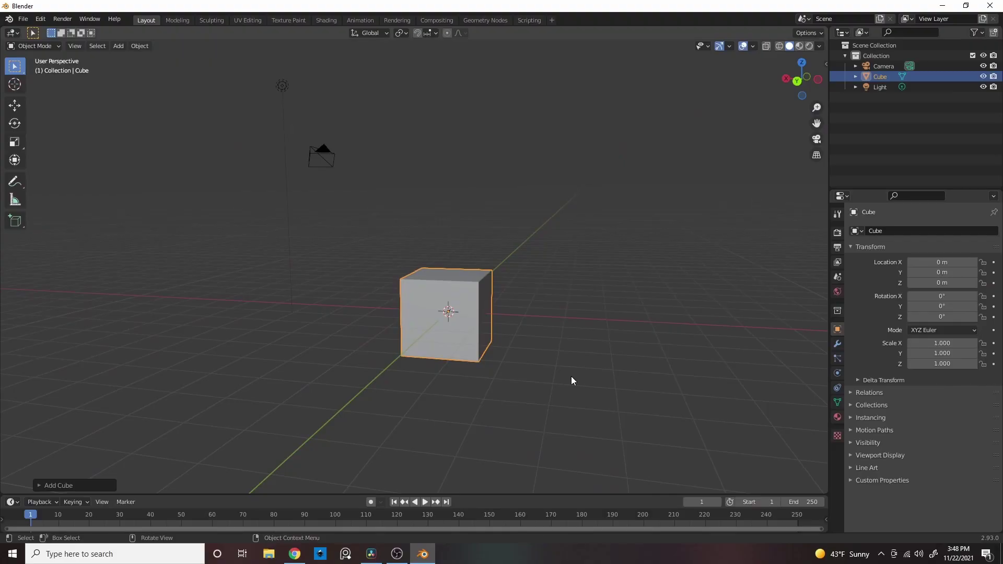
Step: Move the cube freely to about X 1.16 m, Y -0.19 m, Z 3.66 m, and start and cancel a second move
key("g")
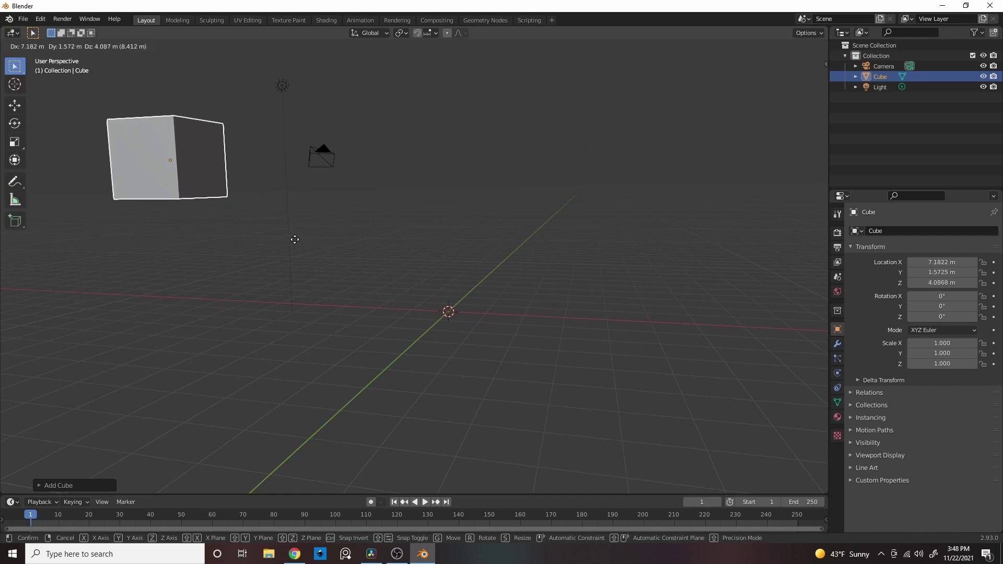
left_click(536, 254)
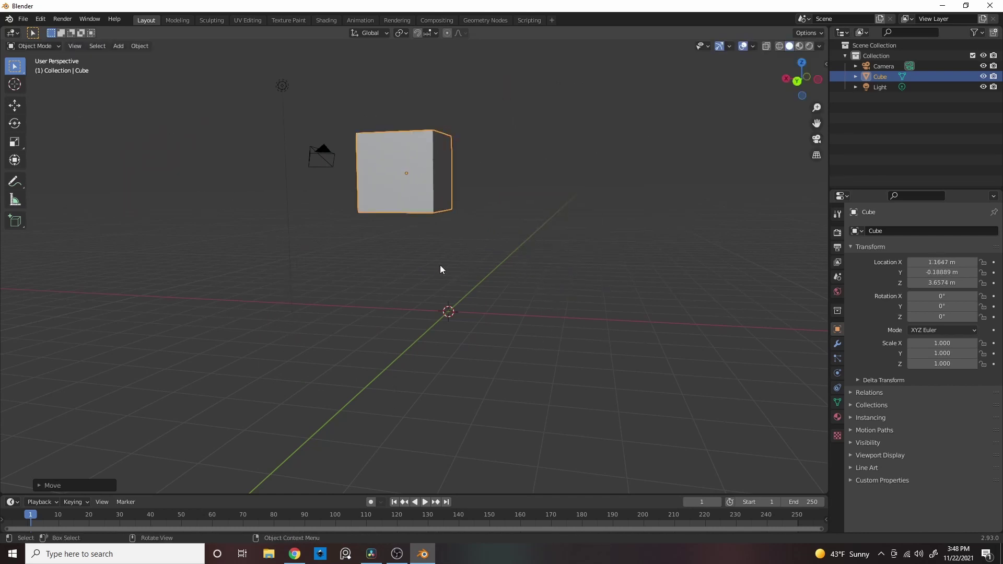
key("g")
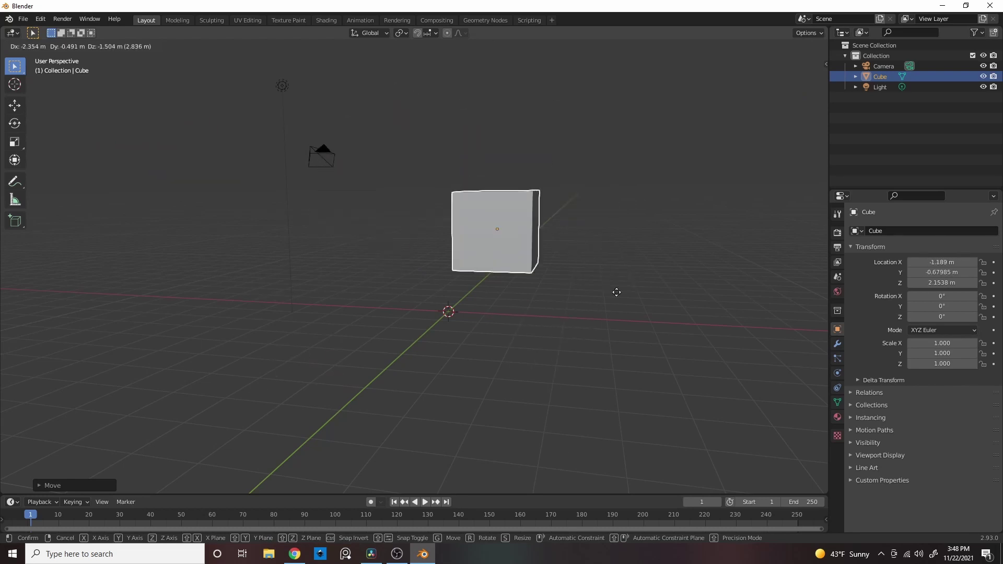
right_click(679, 240)
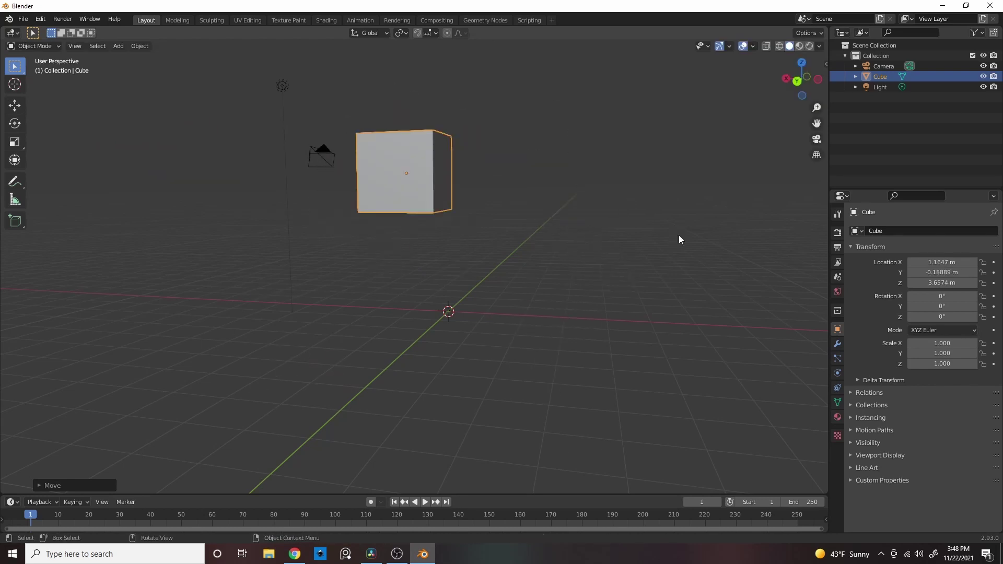
Step: Clear the cube's location to return it to the world origin
key("ctrl")
key("alt+g")
middle_click_drag(601, 282, 531, 303)
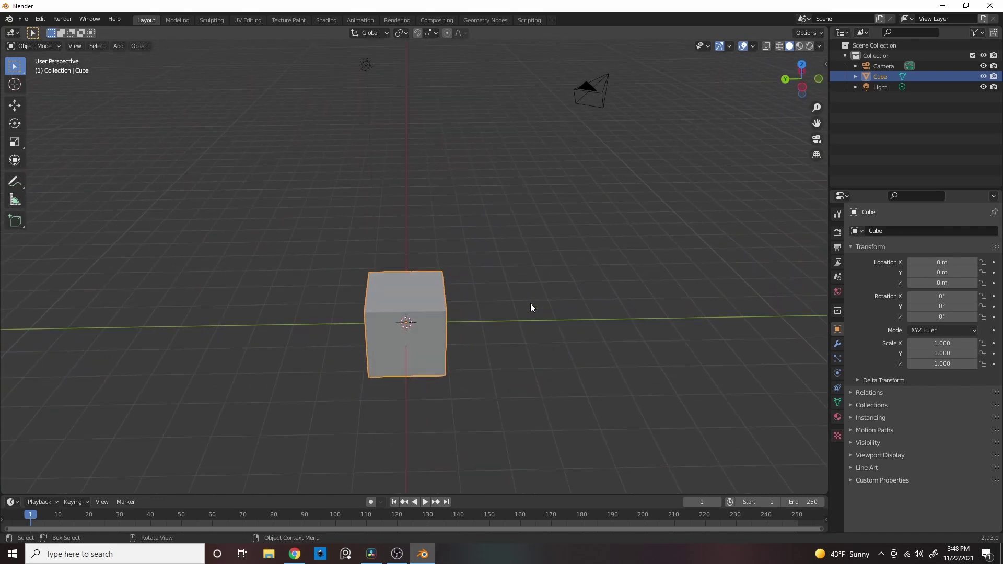
key("alt+g")
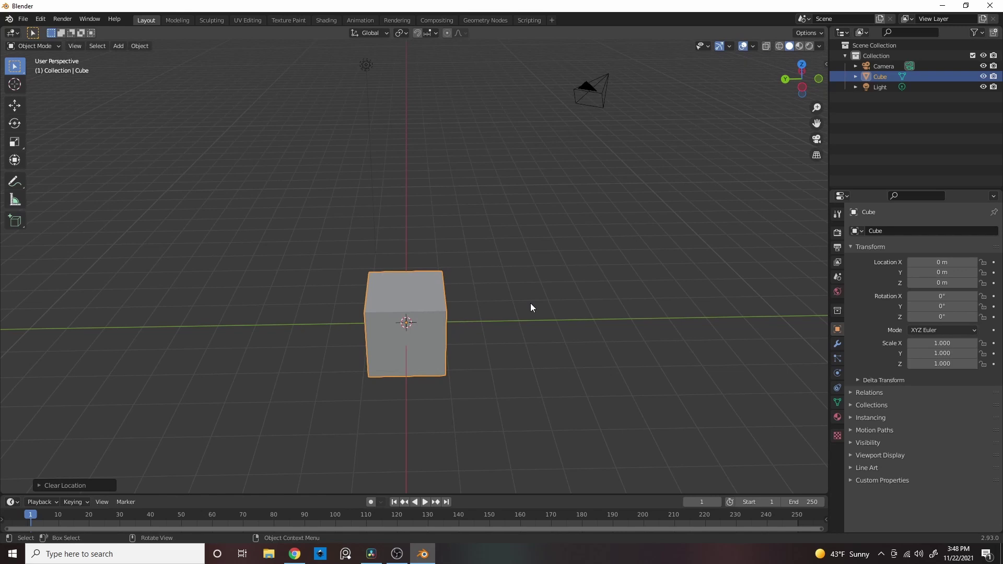
Step: Try moving the cube along the global Z, Y and X axes in turn, and cancel the move
scroll(545, 340, "down", 2)
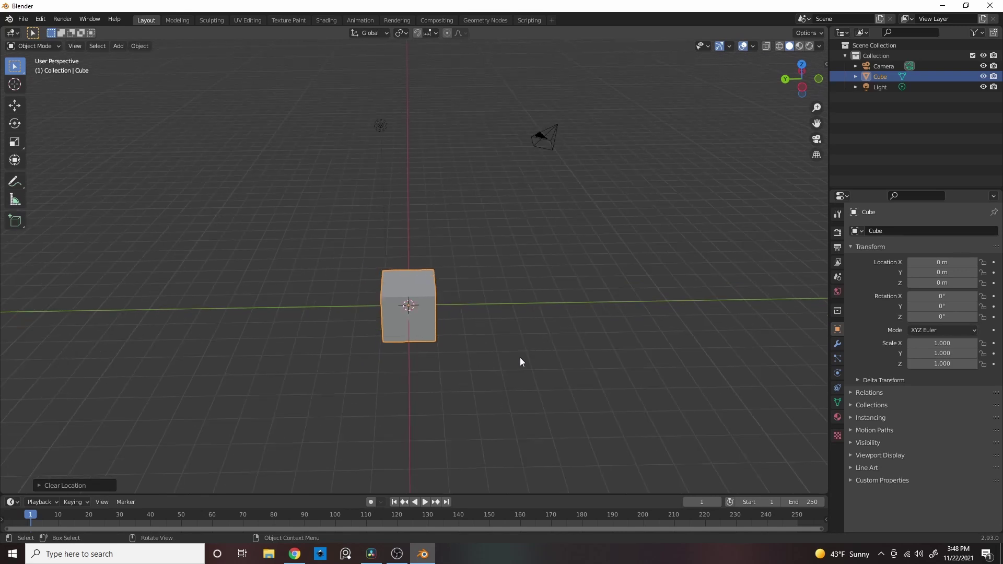
key("g")
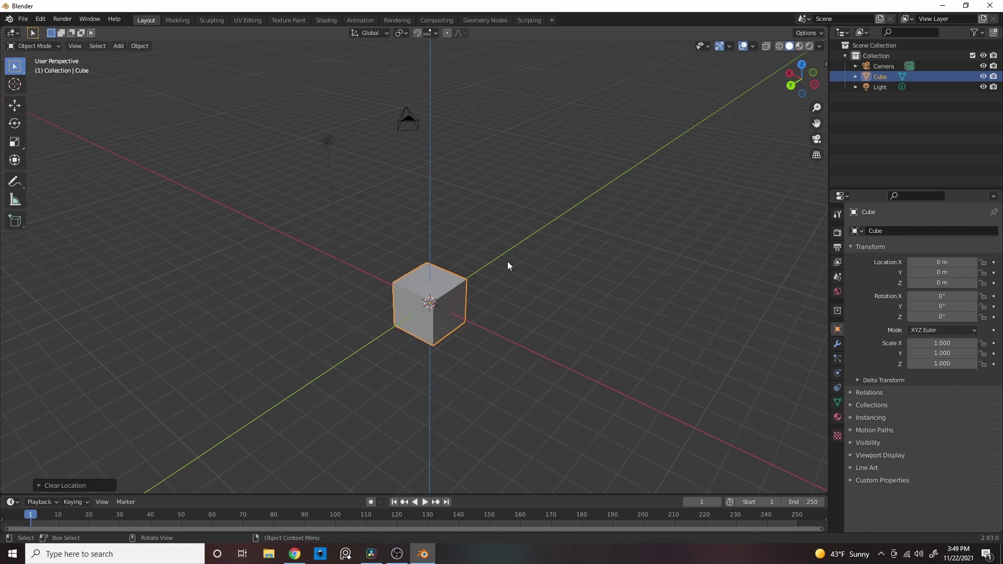
key("g")
key("z")
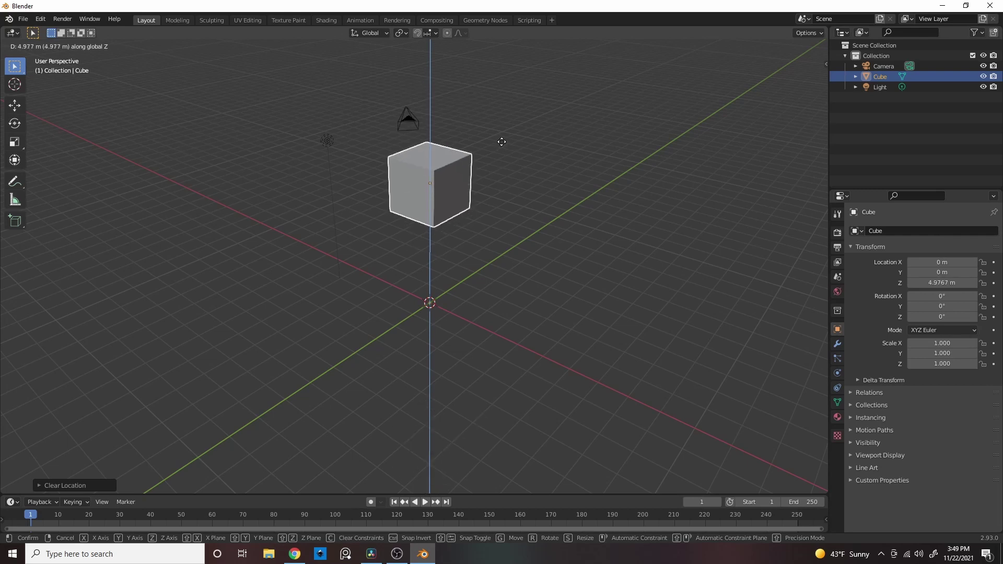
key("y")
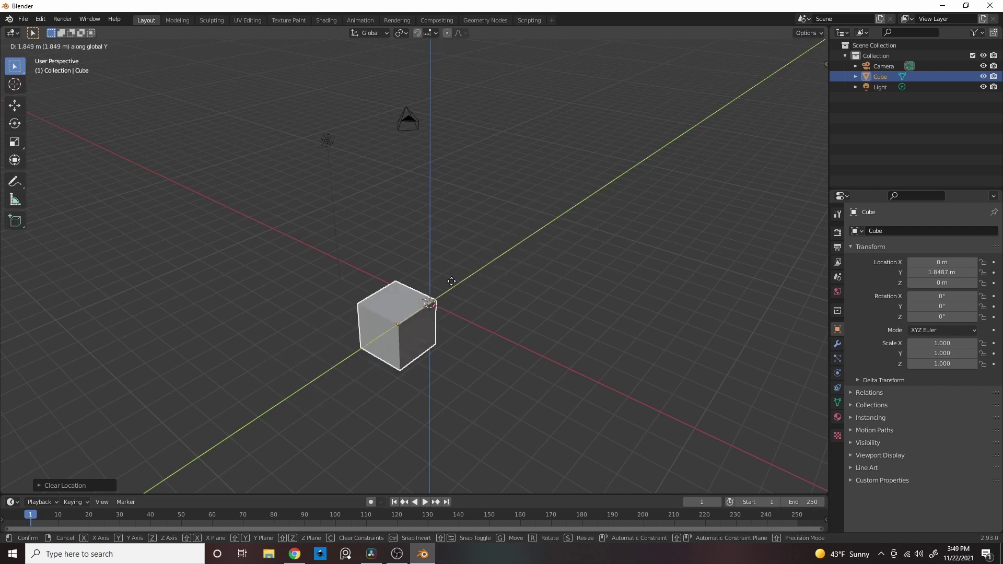
key("x")
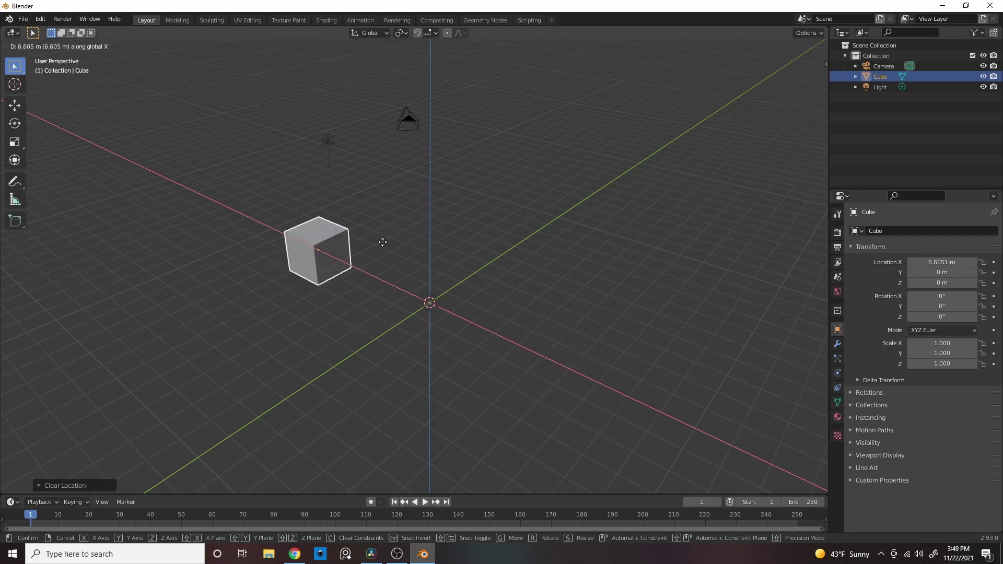
right_click(611, 264)
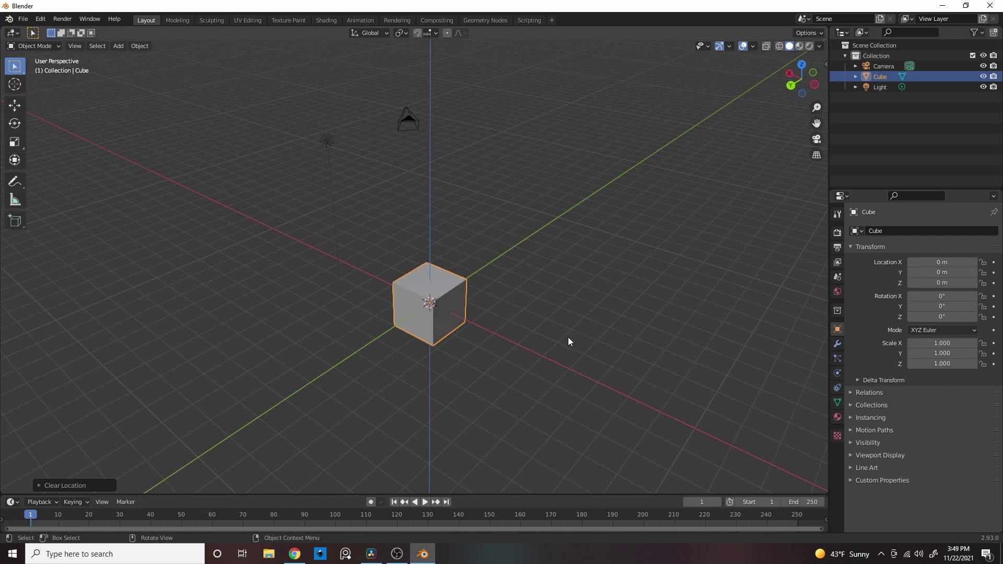
Step: Start another move of the cube, switch the constraint repeatedly among the global X, Y and Z axes, and cancel it
key("g")
key("z")
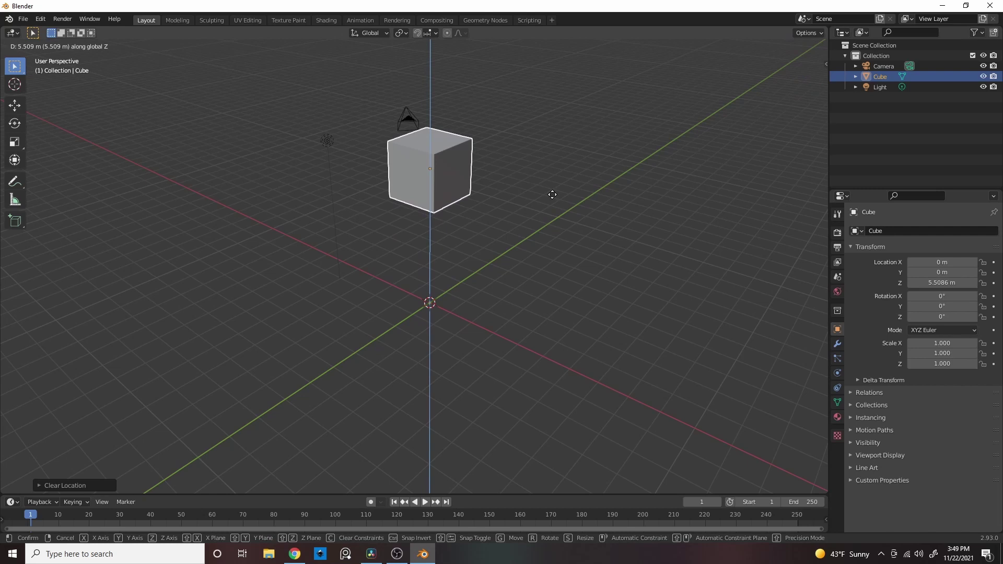
key("x")
key("y")
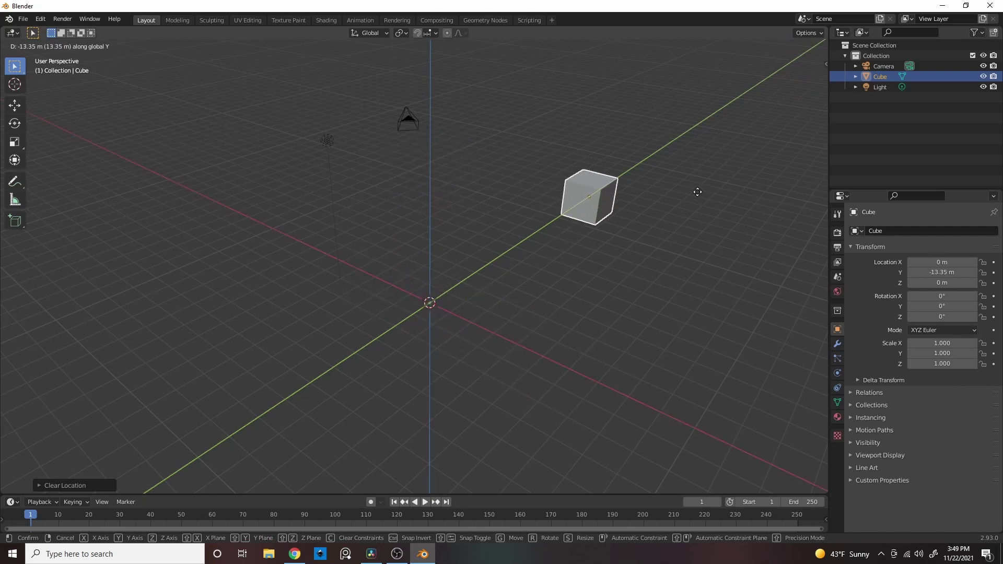
key("z")
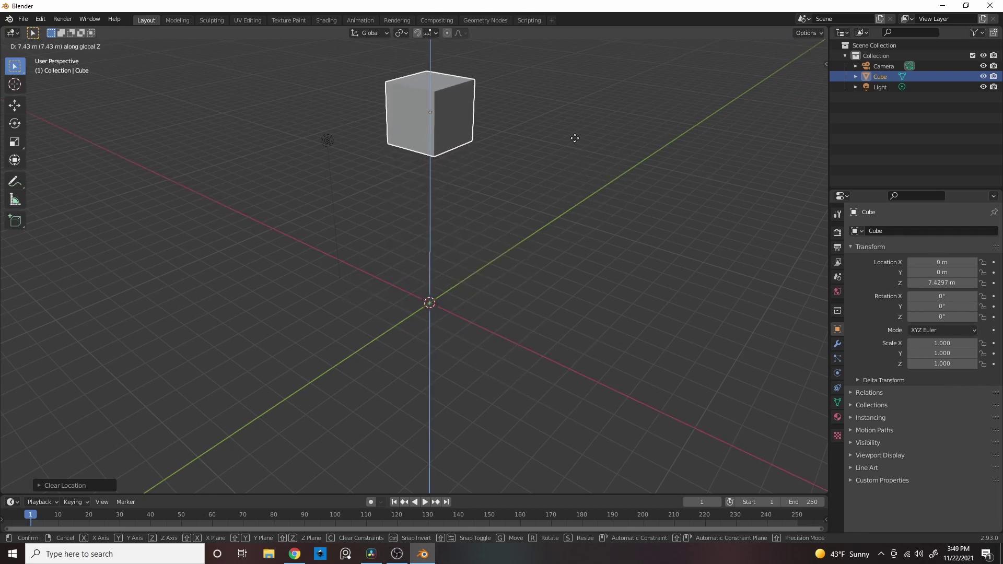
key("y")
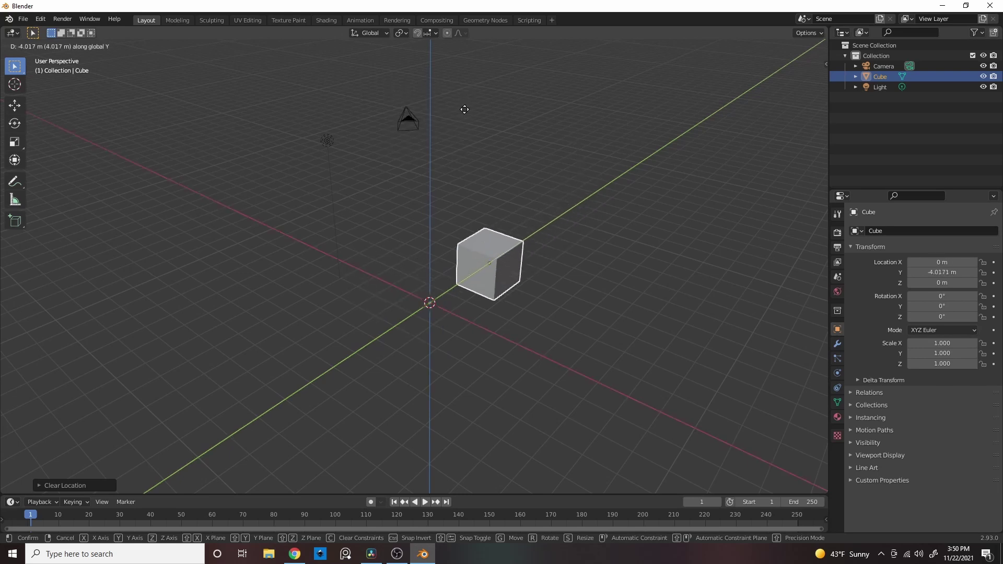
key("z")
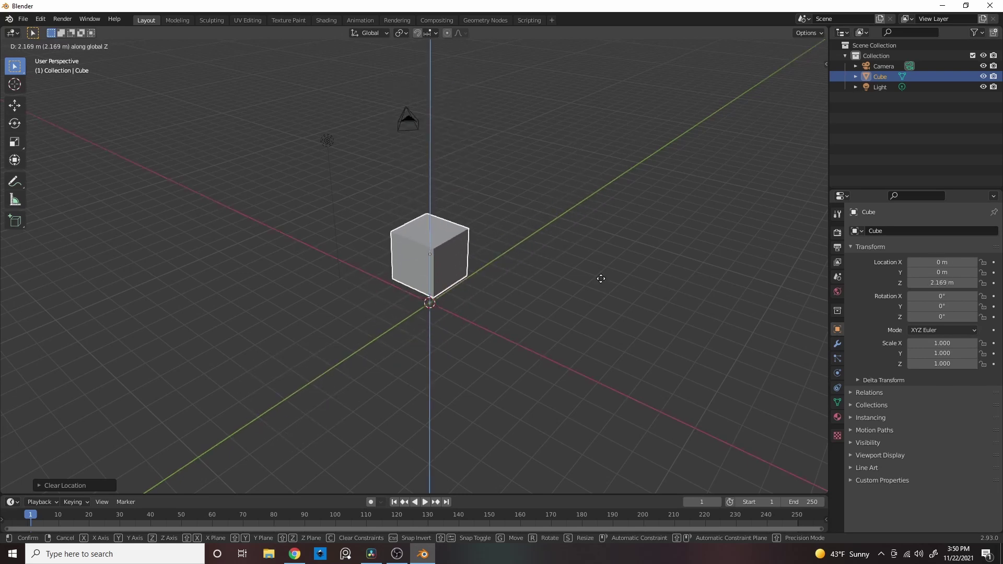
key("x")
key("y")
key("z")
key("x")
key("y")
key("z")
key("x")
key("z")
key("x")
key("y")
key("z")
key("x")
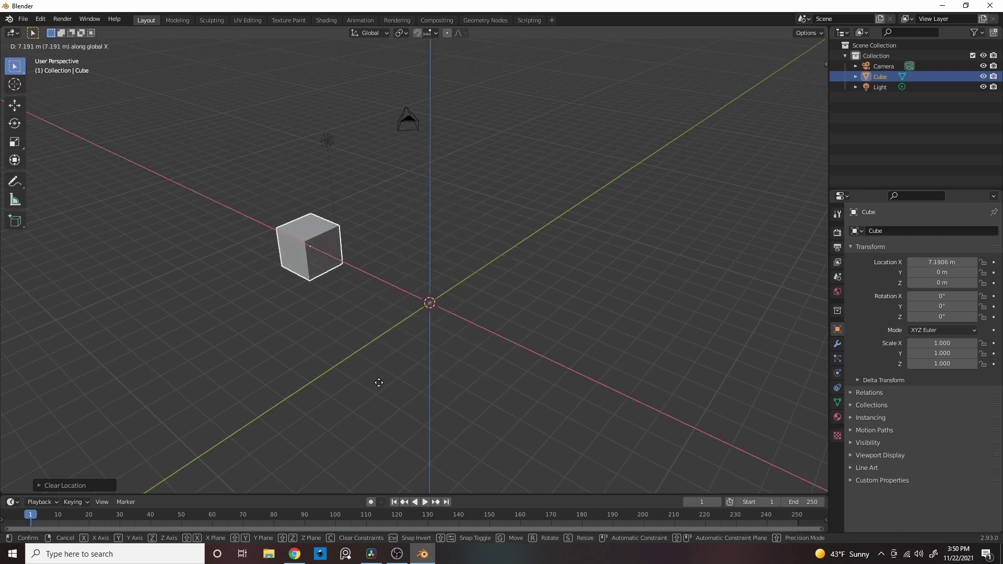
key("y")
key("z")
key("x")
key("y")
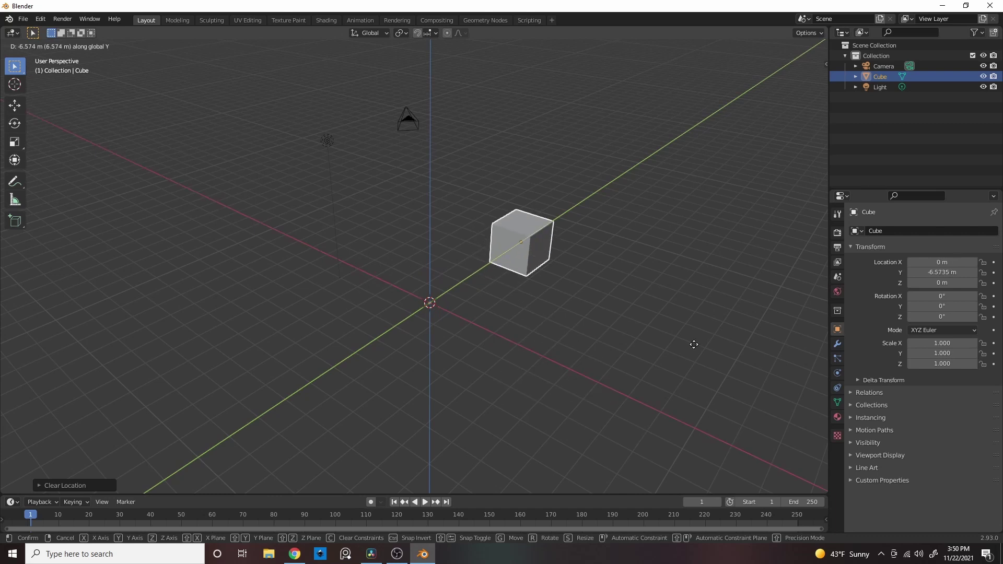
key("z")
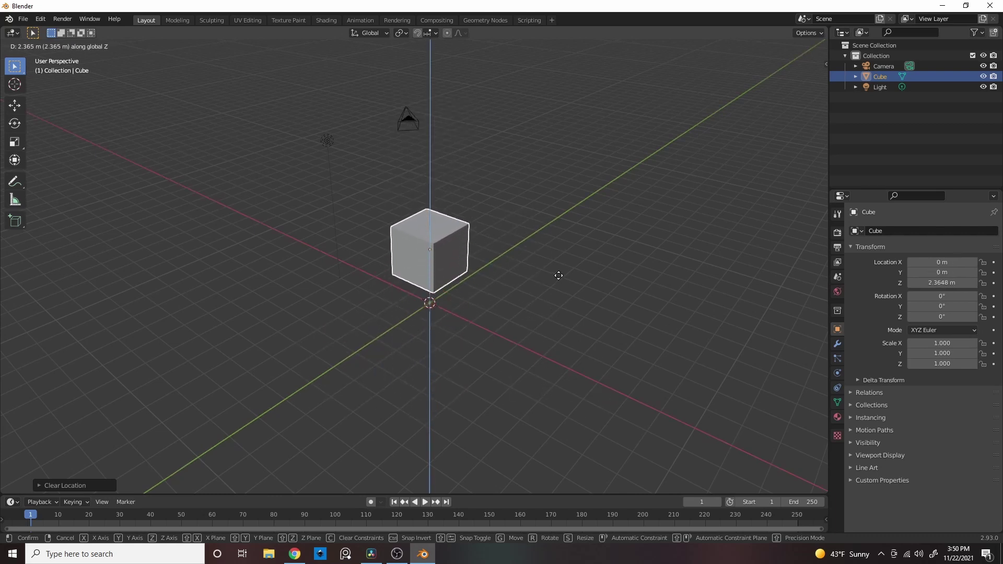
right_click(558, 322)
Step: Try rotating the cube freely without an axis constraint twice, cancelling each rotation
key("g")
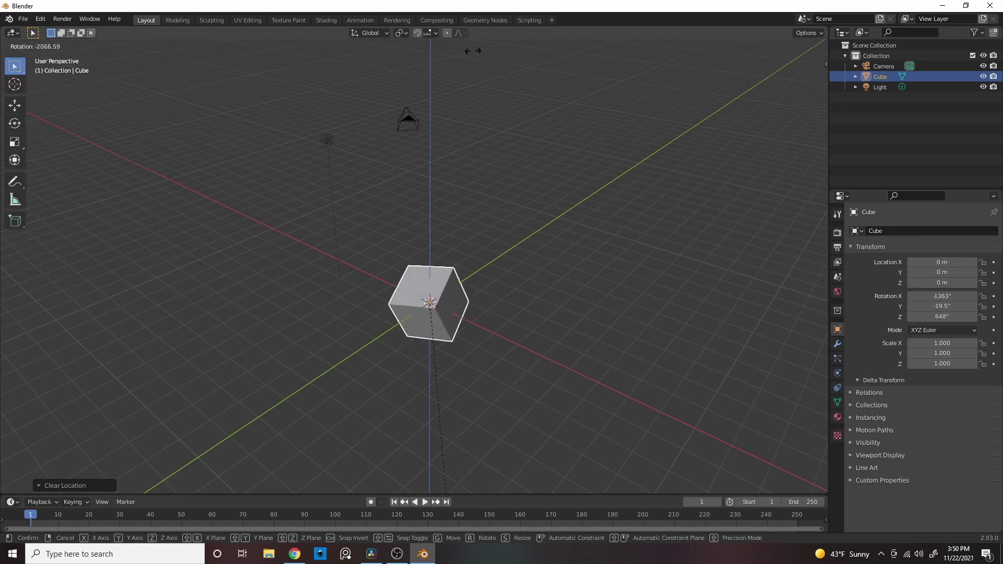
right_click(366, 372)
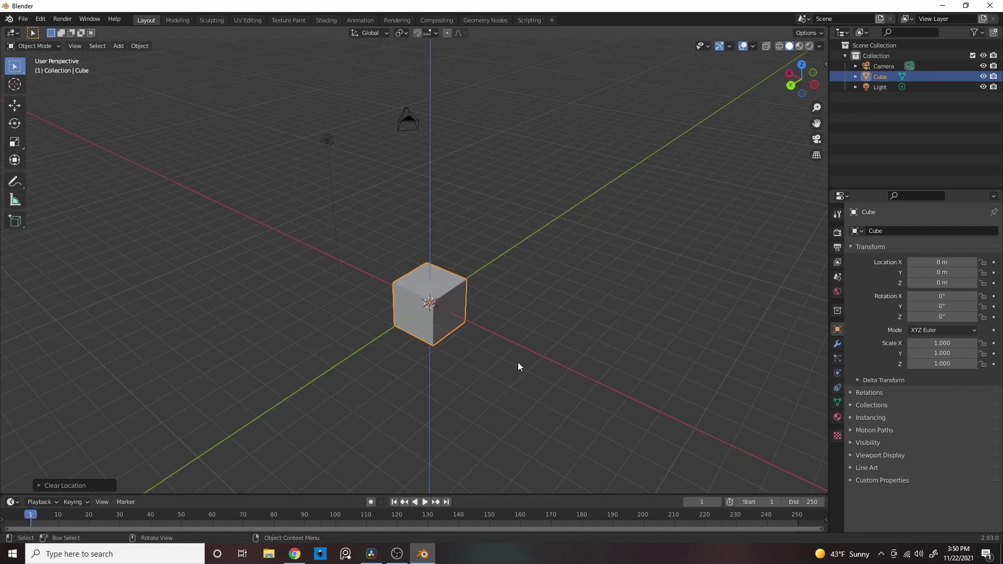
key("r")
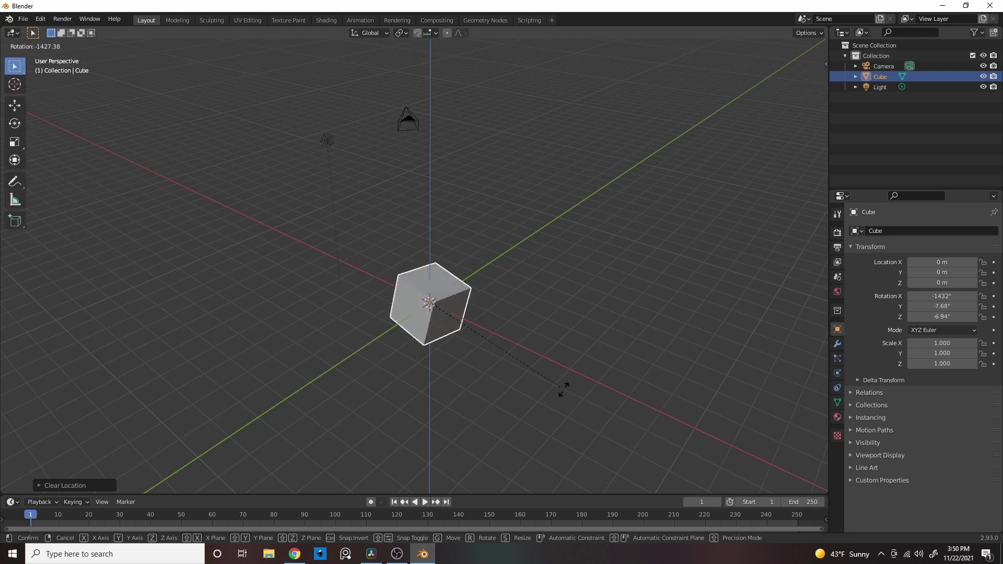
right_click(572, 328)
Step: Try rotating the cube around the global Z, Y and X axes in turn, and cancel the rotation
key("r")
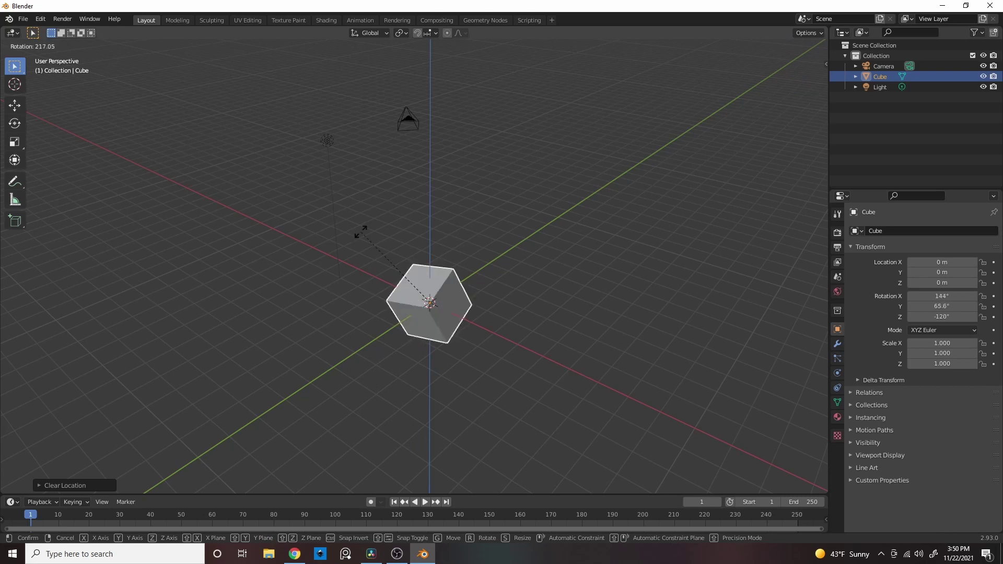
key("z")
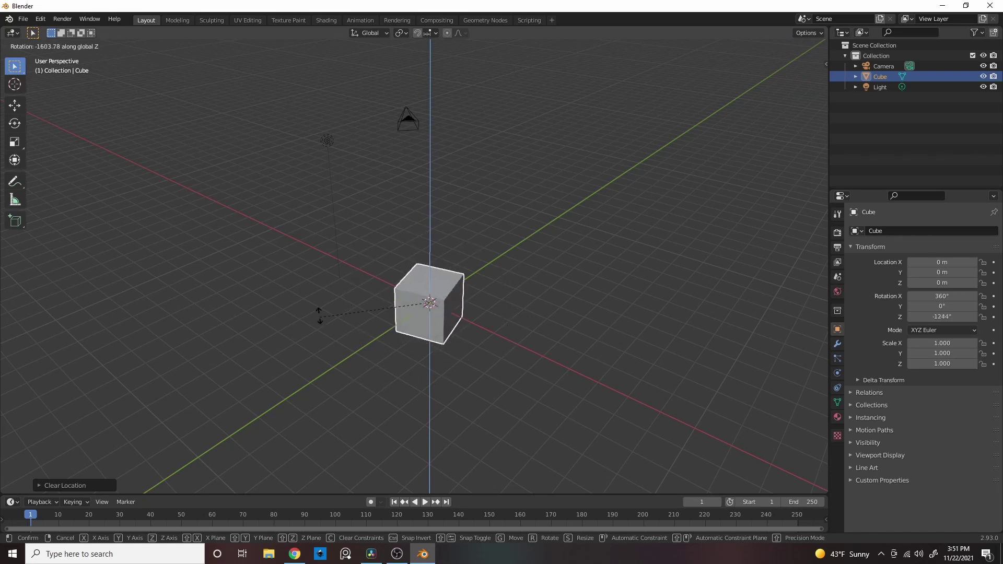
key("y")
key("x")
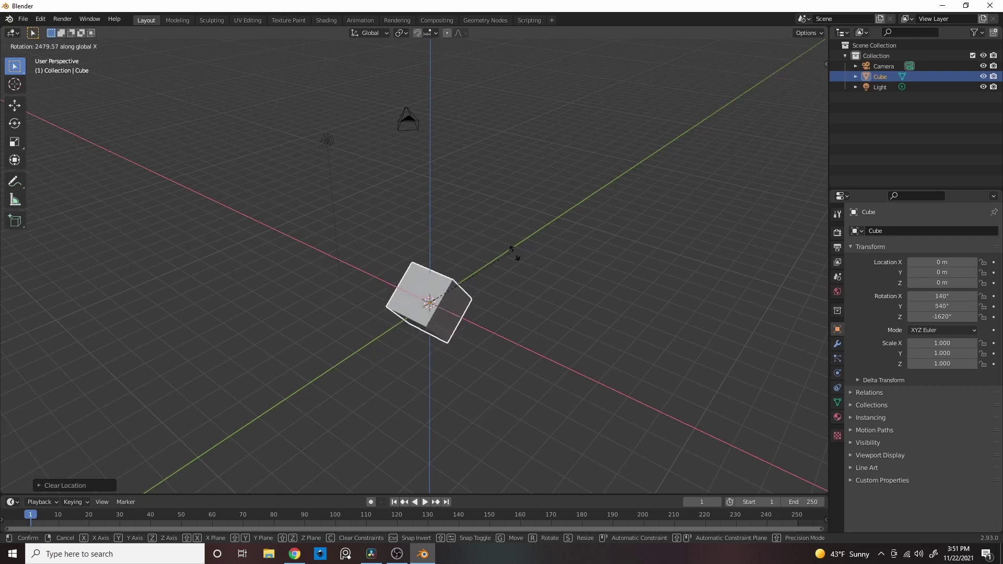
key("y")
key("Escape")
Step: Try a trackball rotation of the cube and a rotation with the global Z axis locked, cancelling both
key("r")
key("r")
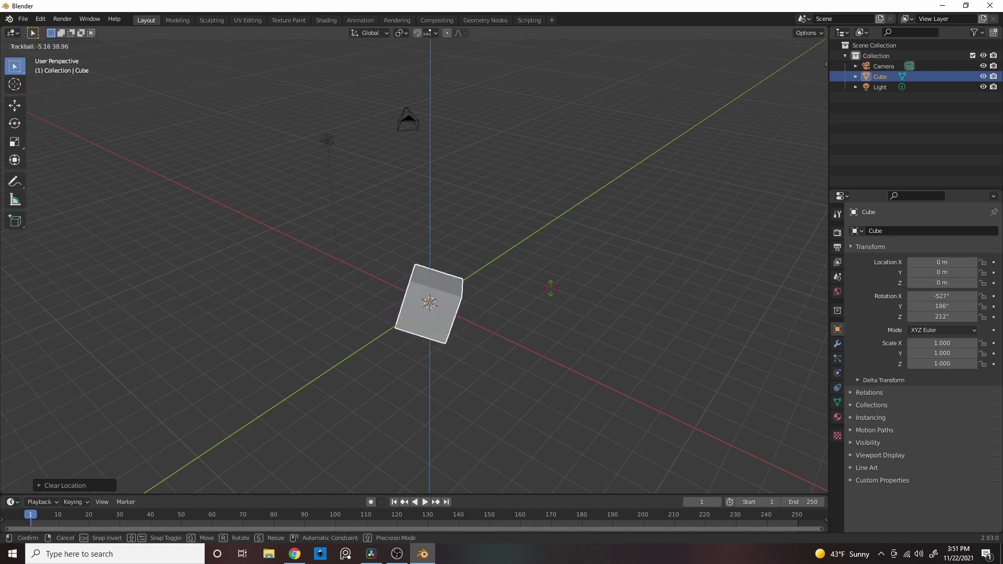
key("Escape")
key("r")
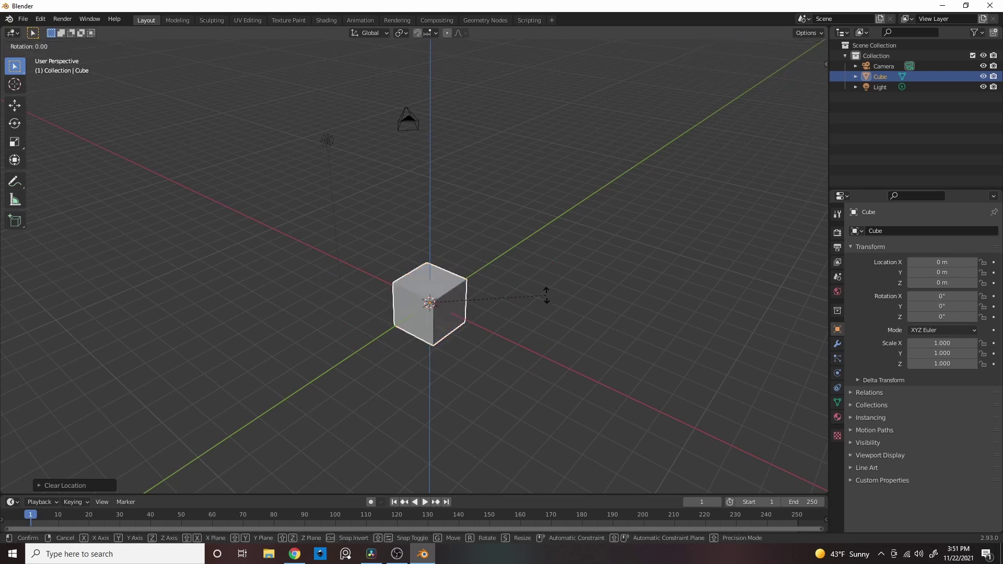
key("z")
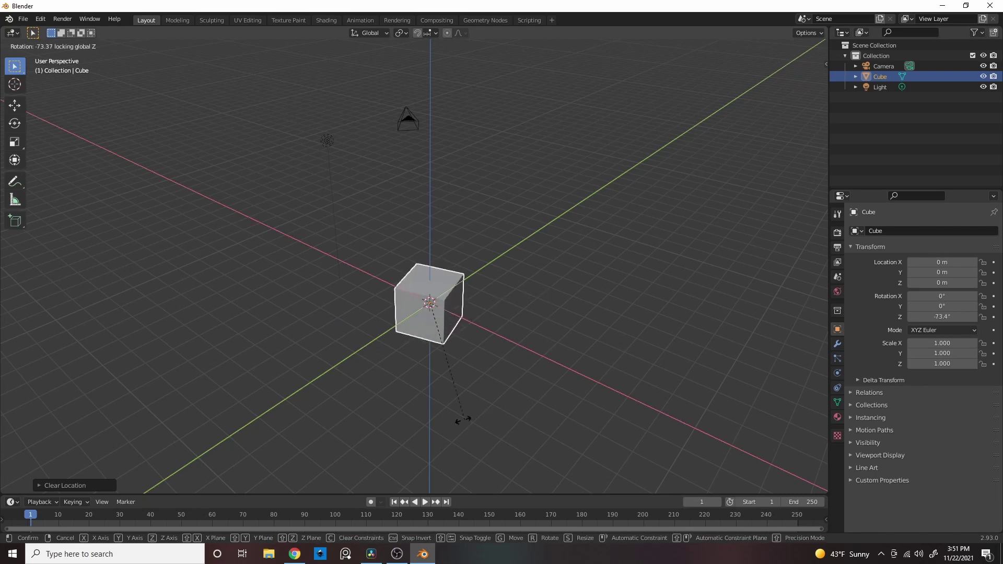
key("Escape")
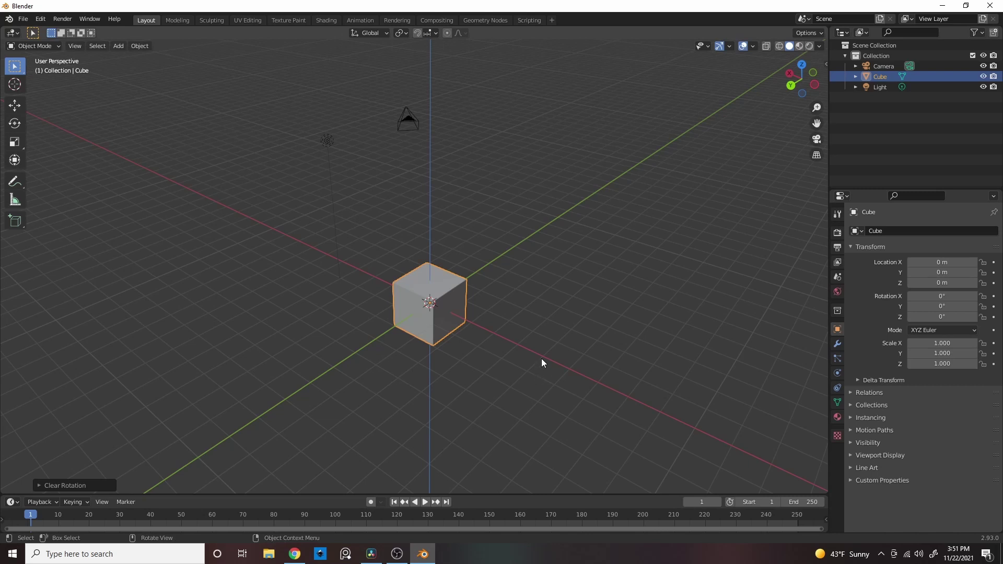
Step: Try scaling the cube uniformly, with global Z locked, and along X, Y and Z individually, and cancel the scaling
key("s")
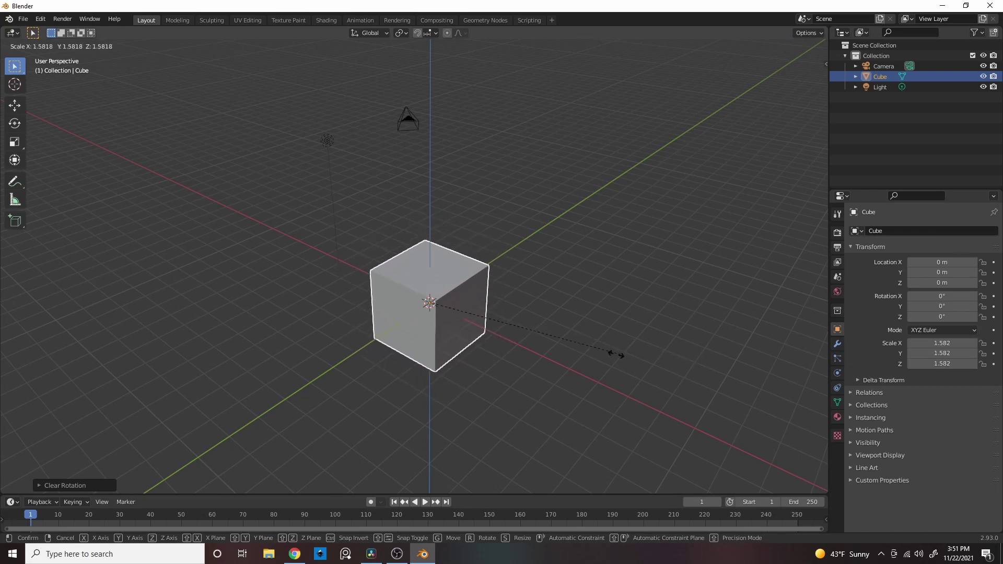
key("shift+z")
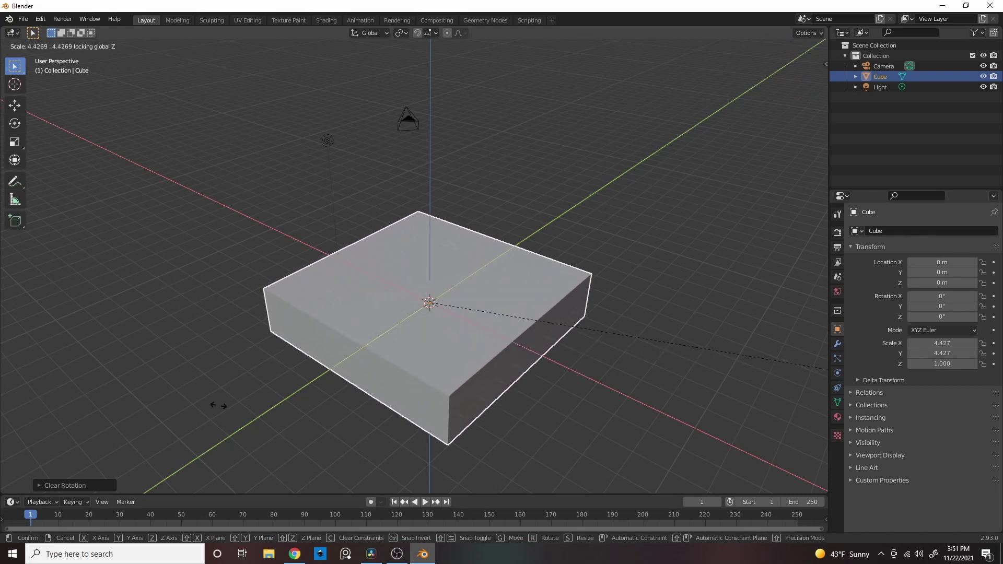
key("x")
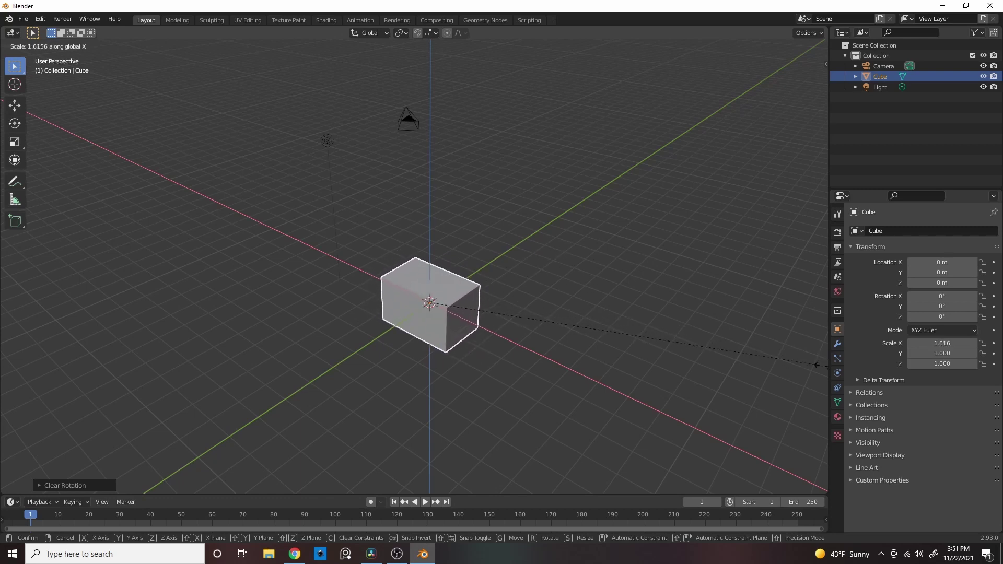
key("y")
key("z")
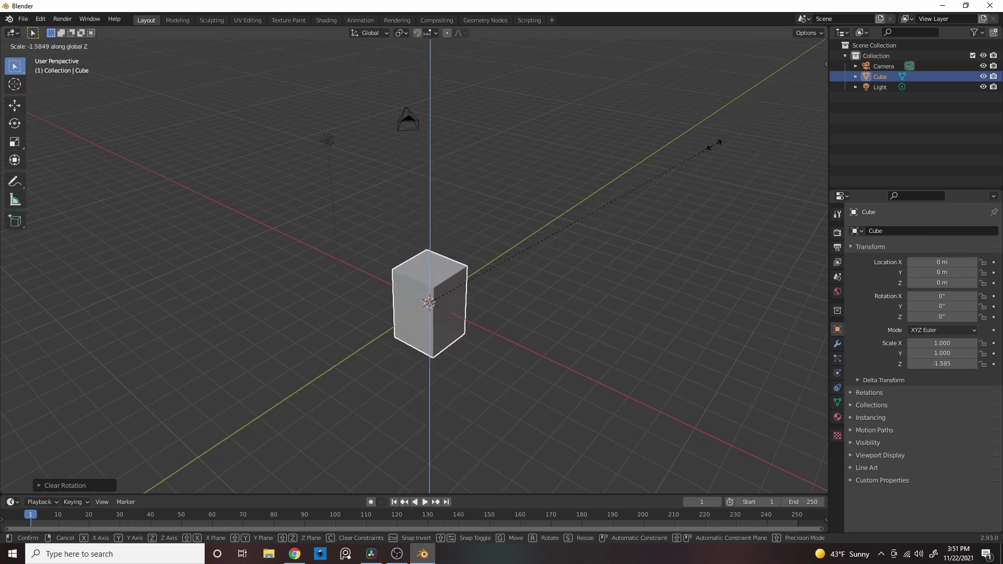
key("Escape")
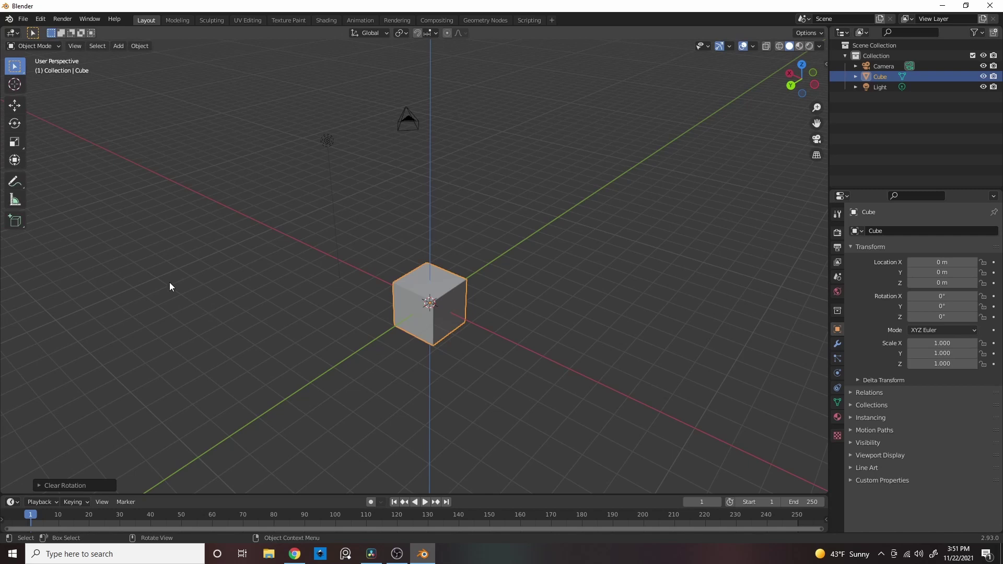
Step: Switch the selection tool to Select Lasso and draw a lasso selection around objects in the viewport
left_click(20, 68)
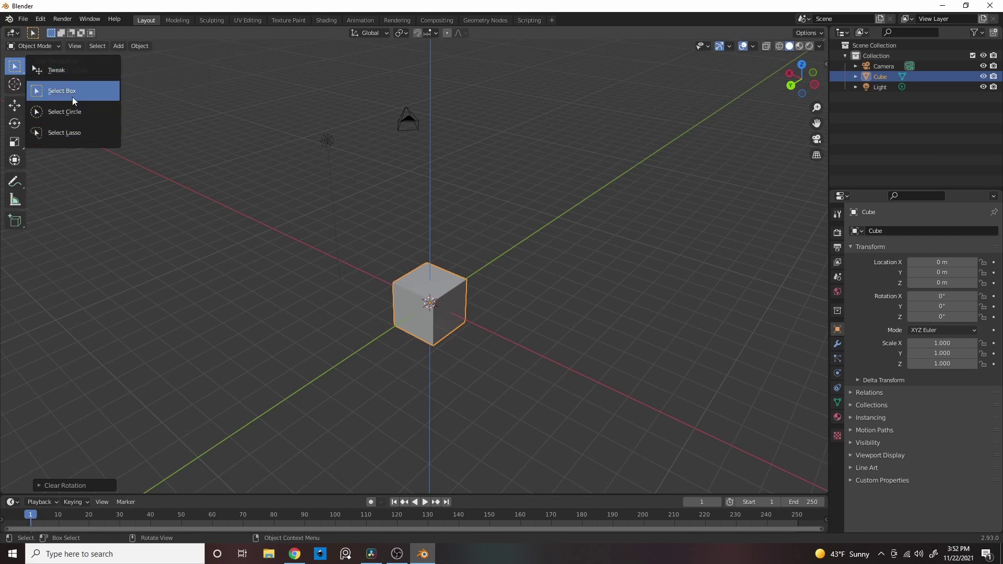
left_click(73, 135)
mouse_move(480, 201)
left_mouse_down()
mouse_move(297, 312)
mouse_move(551, 298)
mouse_move(502, 204)
mouse_move(284, 291)
mouse_move(336, 103)
mouse_move(383, 177)
left_mouse_up()
mouse_move(477, 188)
left_mouse_down()
mouse_move(278, 343)
mouse_move(593, 330)
left_mouse_up()
Step: Box-select the area around the cube, and start and cancel a circle selection near the light
key("b")
left_click_drag(558, 240, 225, 397)
key("c")
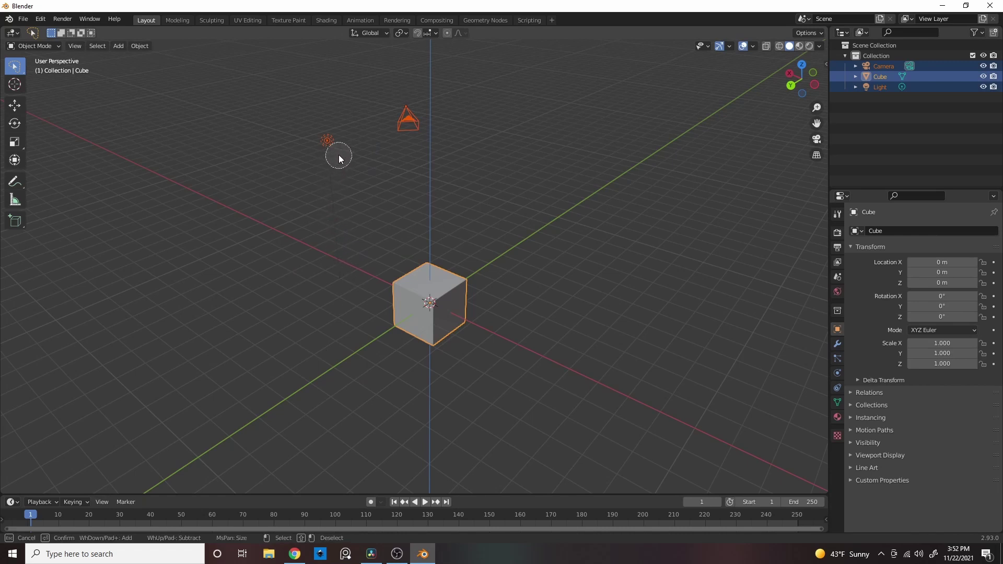
key("Escape")
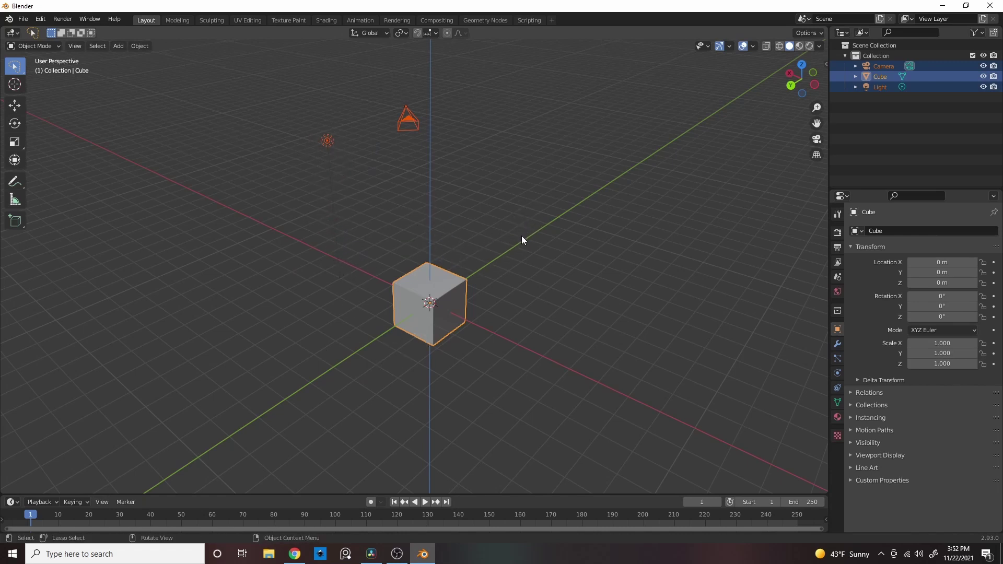
Step: Deselect all objects, and select the camera, cube and light together again
key("alt+a")
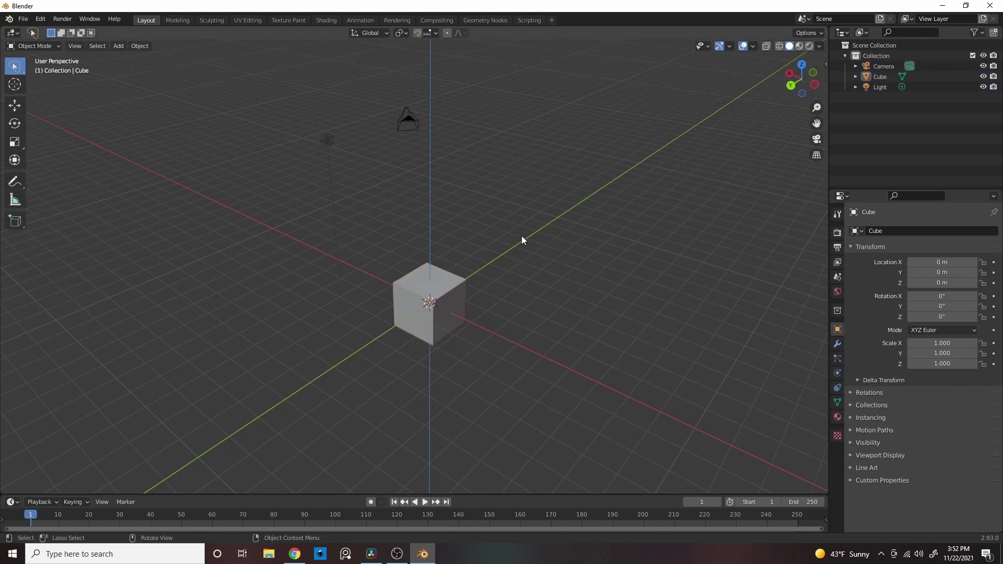
key("a")
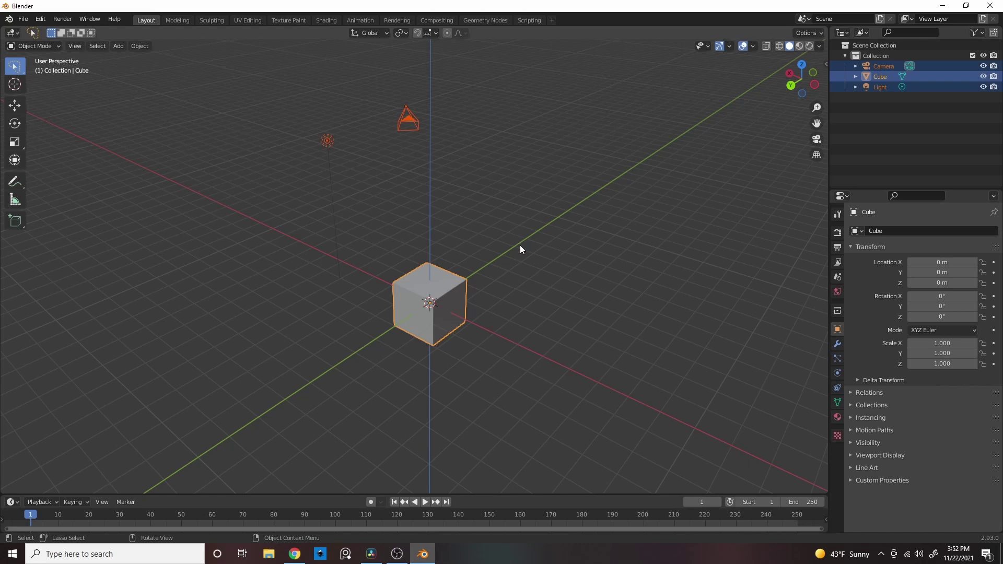
Step: Place the 3D cursor at several different spots in the viewport with the Cursor tool
left_click(15, 84)
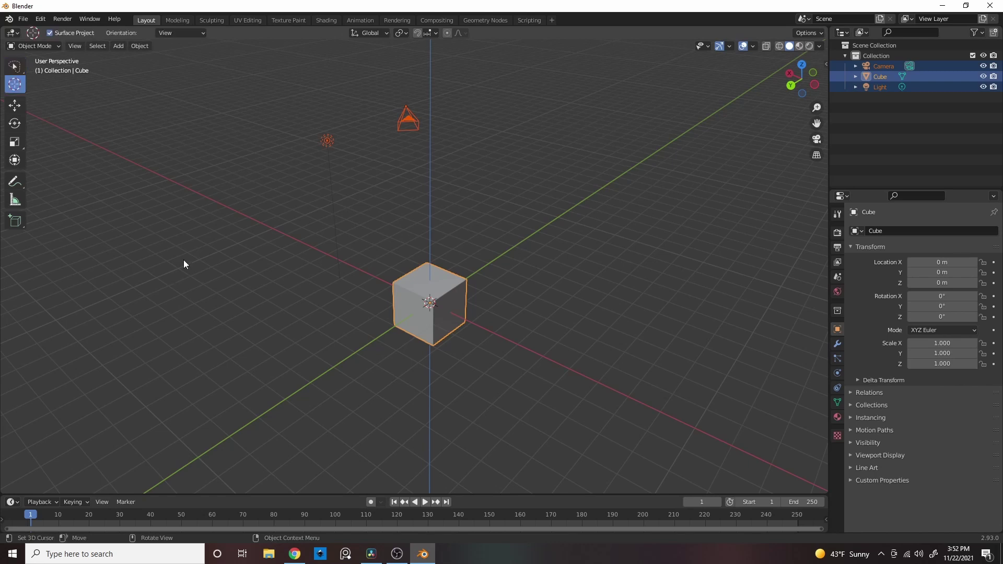
left_click(207, 262)
left_click(451, 408)
left_click(563, 431)
left_click(618, 216)
left_click(214, 283)
Step: Select only the cube, raise it about 2.54 m along Z with the Move tool, and clear its location
left_click(14, 106)
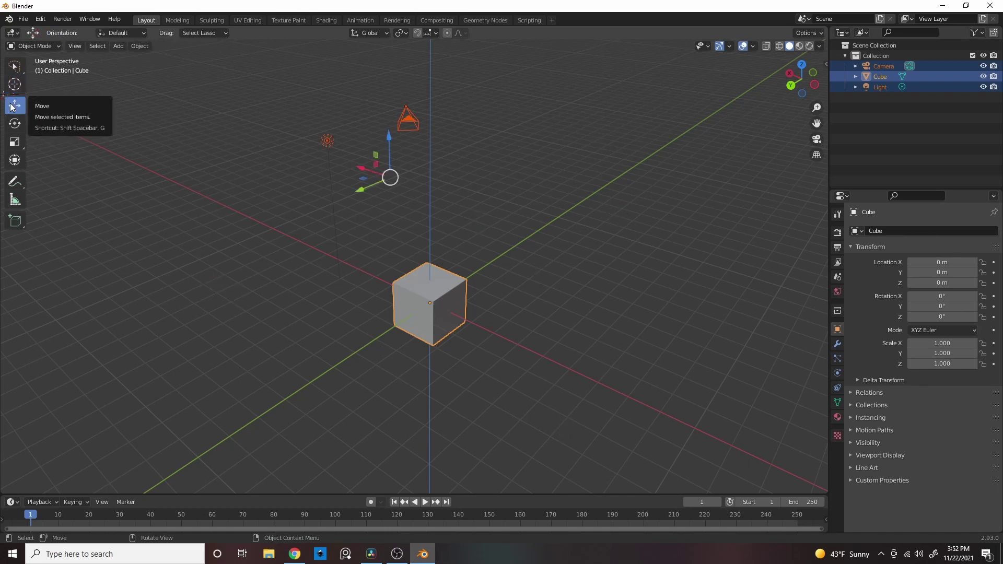
right_click(419, 285)
left_click(439, 293)
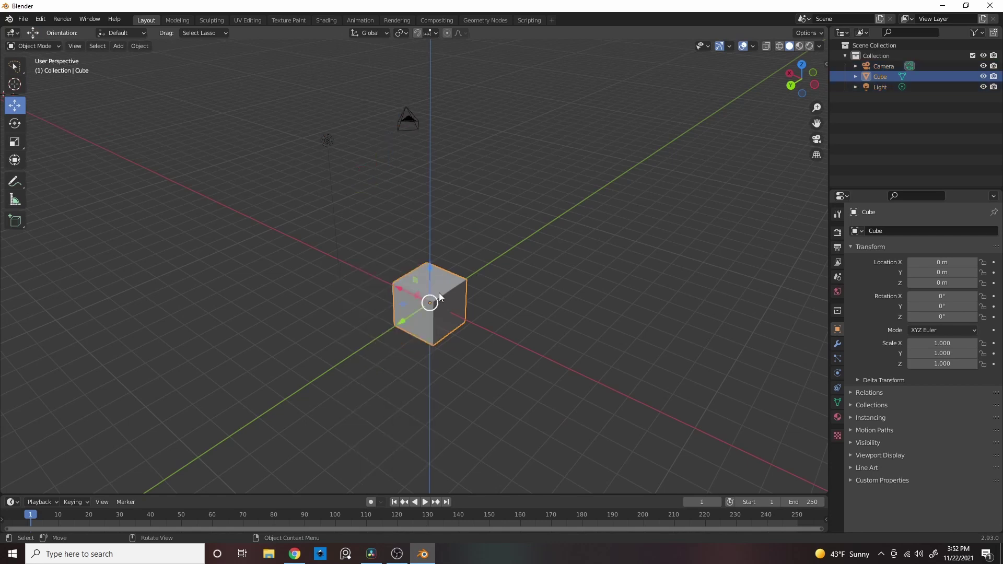
scroll(478, 402, "up", 2)
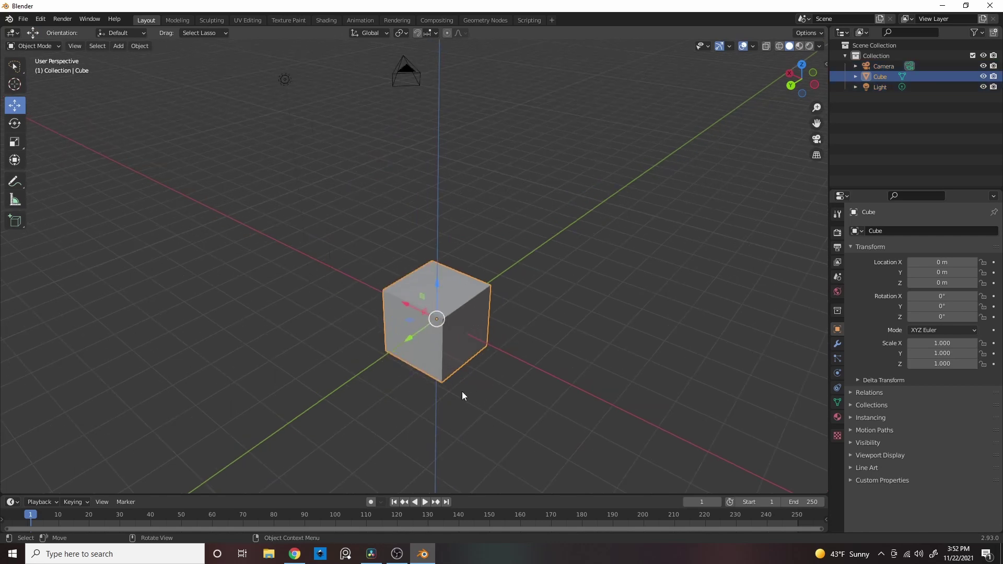
middle_click_drag(411, 368, 496, 301)
left_click_drag(460, 274, 461, 165)
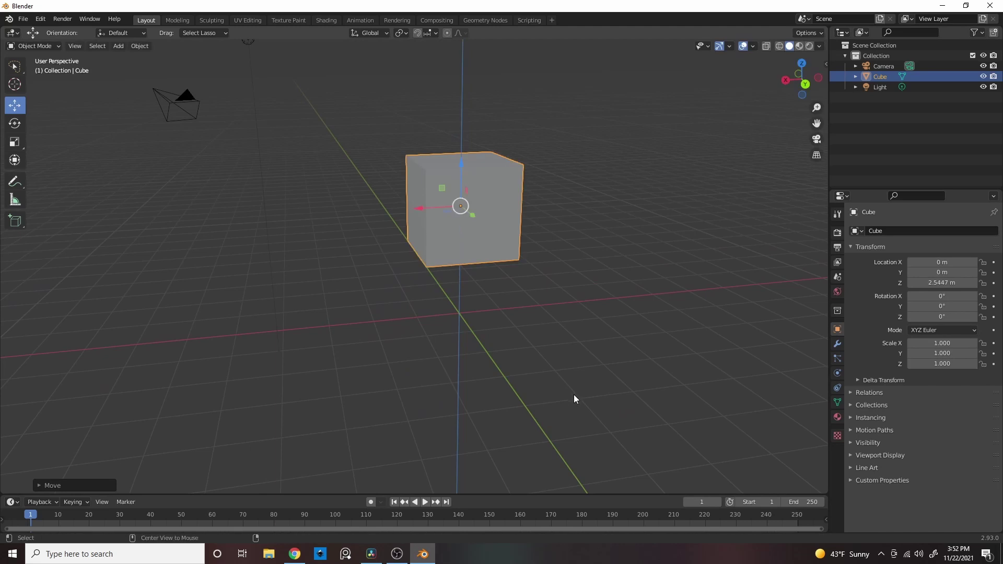
key("alt+g")
Step: Try the Rotate and Scale tools, and move, rotate and stretch the cube freely with the combined Transform tool
left_click(11, 125)
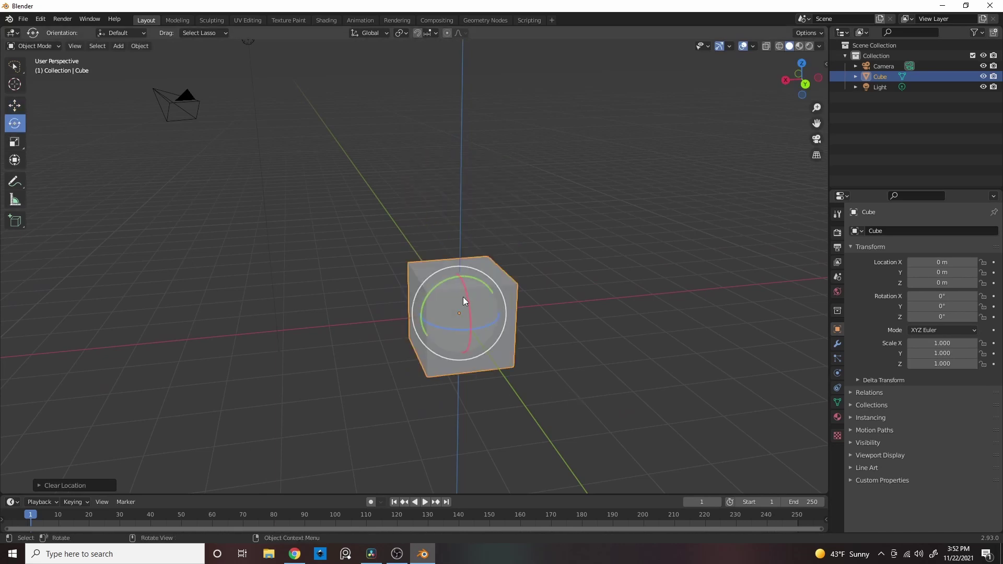
left_click(13, 144)
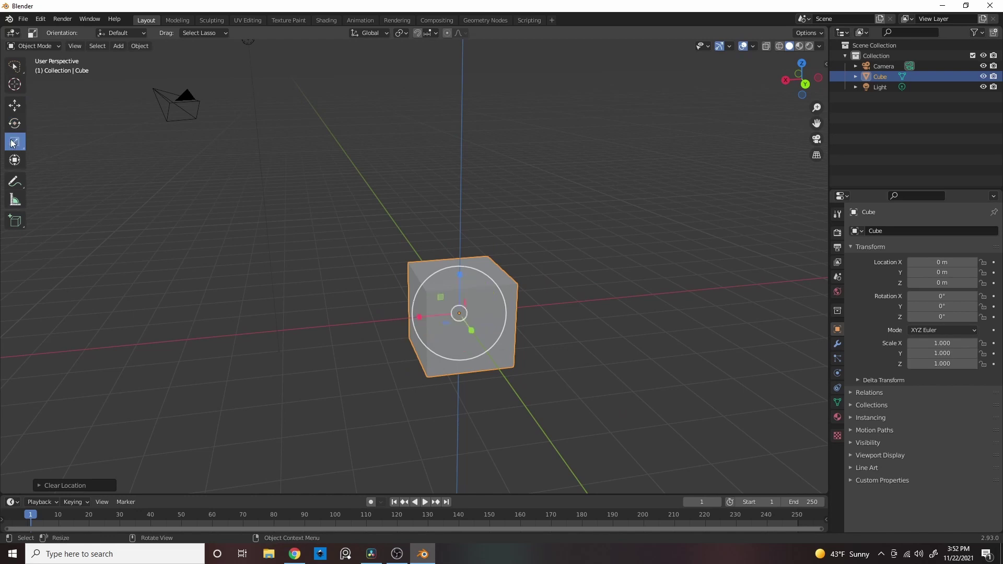
left_click(14, 161)
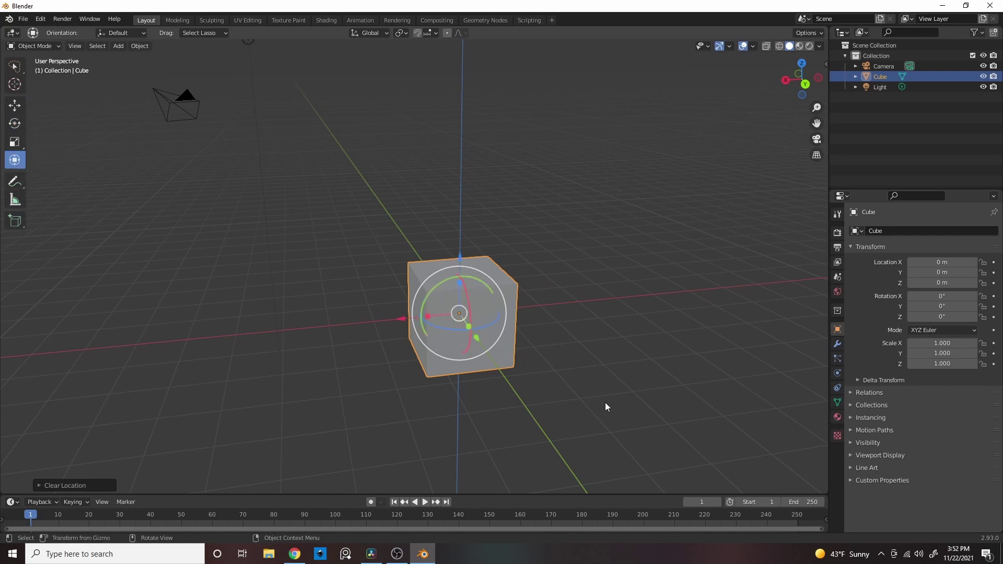
middle_click_drag(605, 403, 496, 400)
left_click_drag(409, 294, 320, 330)
left_click_drag(415, 275, 351, 247)
middle_click_drag(425, 323, 494, 366)
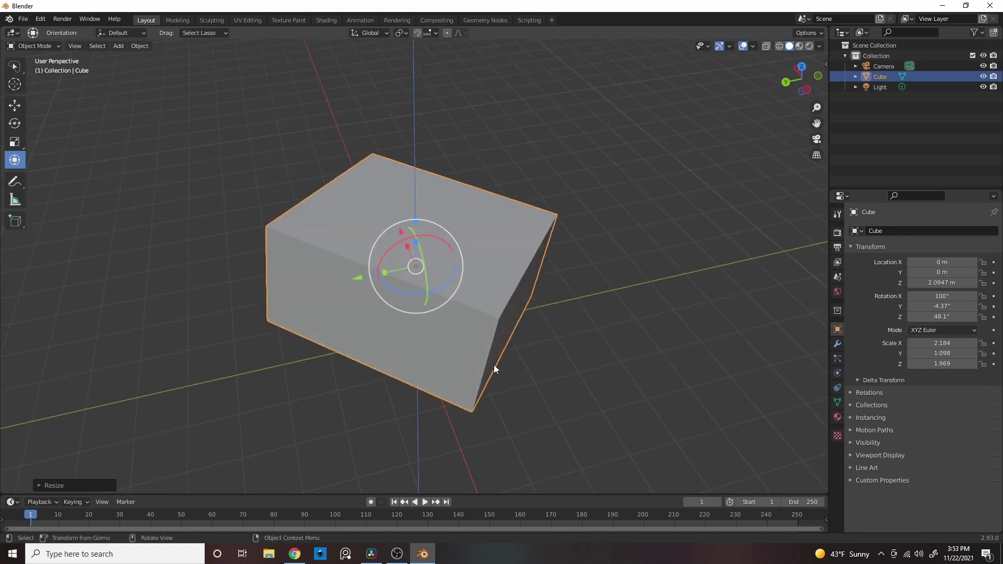
Step: Clear the cube's location, rotation and scale
key("alt+g")
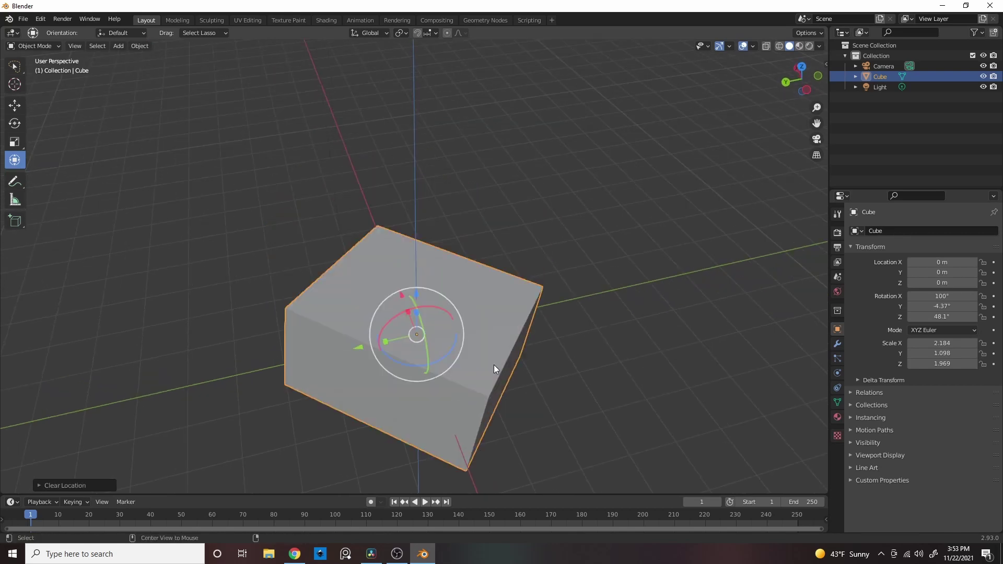
key("alt+r")
key("alt+s")
Step: Draw a freehand scribble and the letters "HI" around the cube with the Annotate tool, and undo the annotation strokes
left_click(15, 182)
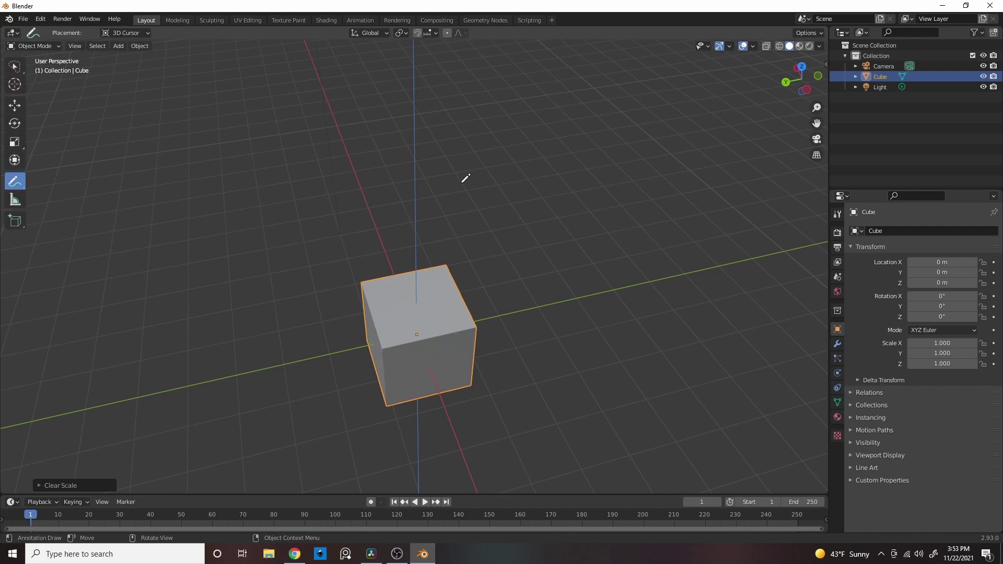
left_click_drag(373, 175, 416, 271)
mouse_move(542, 289)
left_mouse_down()
mouse_move(515, 146)
mouse_move(574, 368)
left_mouse_up()
mouse_move(574, 369)
middle_mouse_down()
mouse_move(531, 386)
mouse_move(583, 369)
mouse_move(547, 336)
mouse_move(563, 364)
middle_mouse_up()
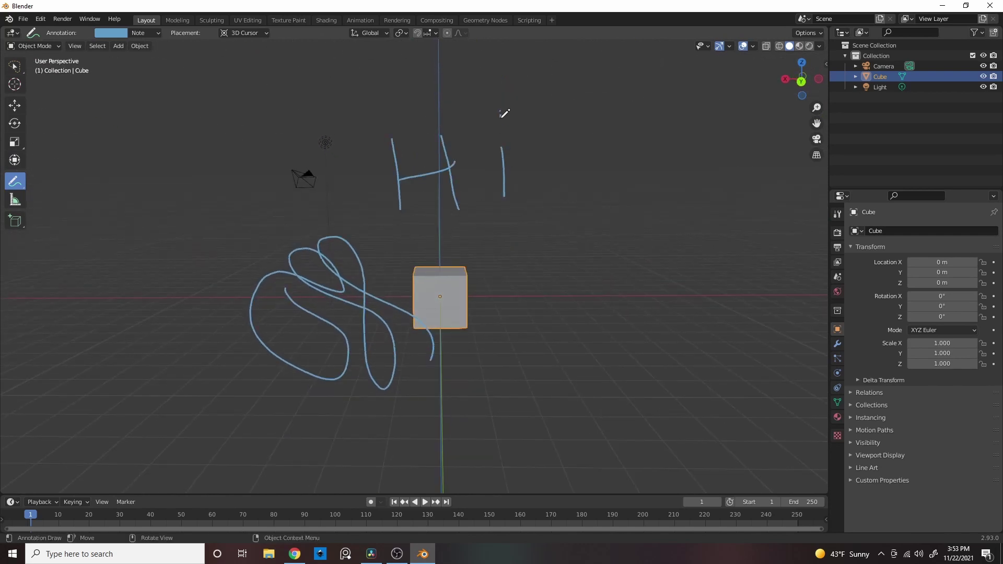
right_click(553, 211)
mouse_move(601, 296)
middle_mouse_down()
mouse_move(506, 332)
mouse_move(500, 319)
middle_mouse_up()
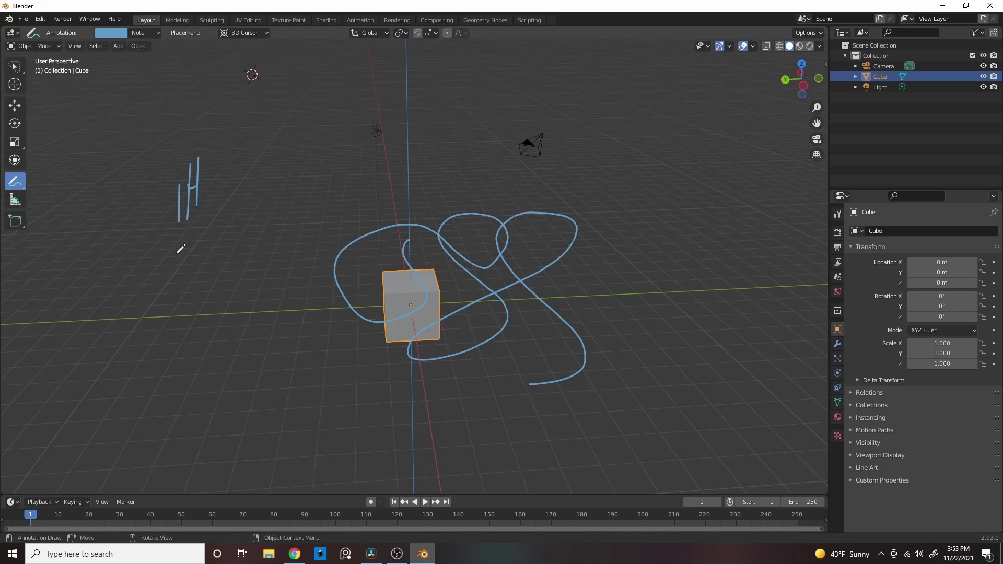
key("ctrl+z")
key("ctrl+z")
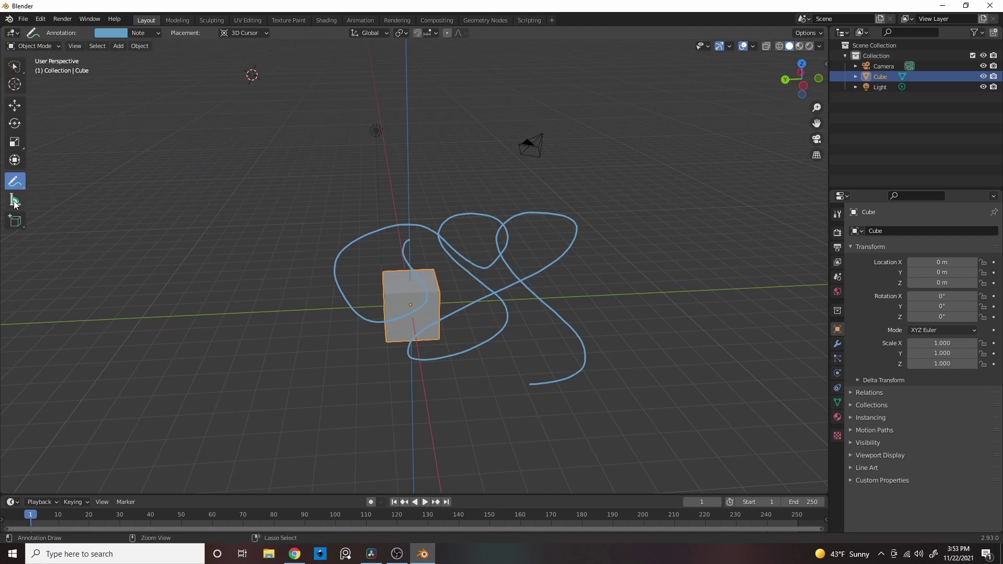
Step: Measure from the cube's center upward along the Z axis, adjust the ruler's upper end, and delete the ruler
left_click(15, 200)
middle_click_drag(453, 335, 517, 306)
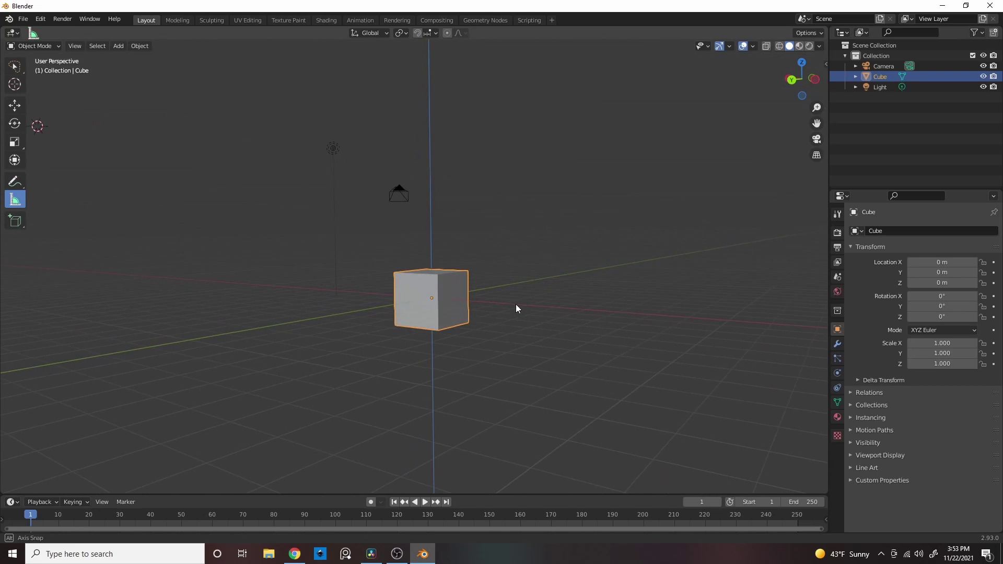
left_click_drag(431, 298, 430, 105)
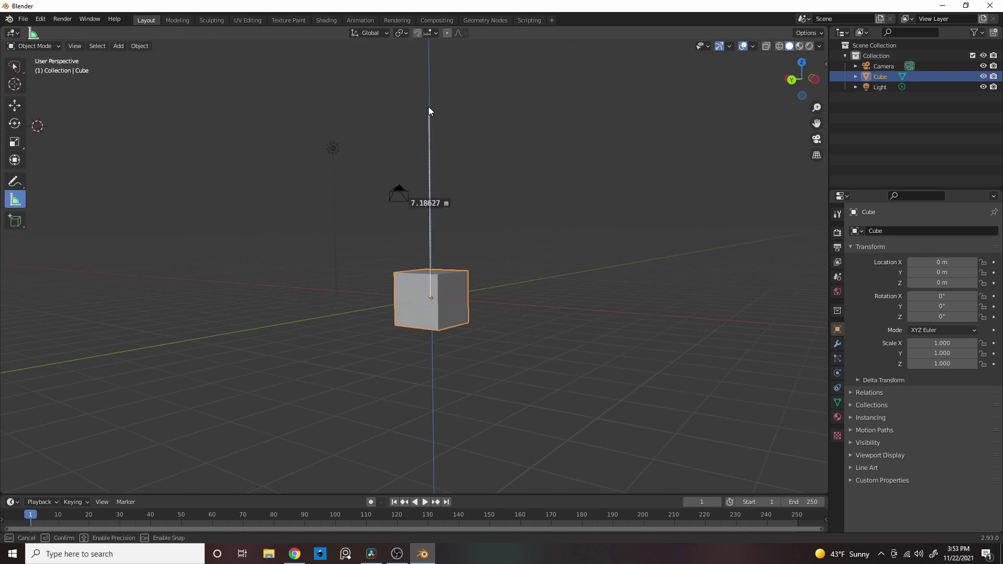
middle_click_drag(513, 282, 416, 318)
left_click_drag(406, 107, 388, 109)
middle_click_drag(450, 383, 612, 365)
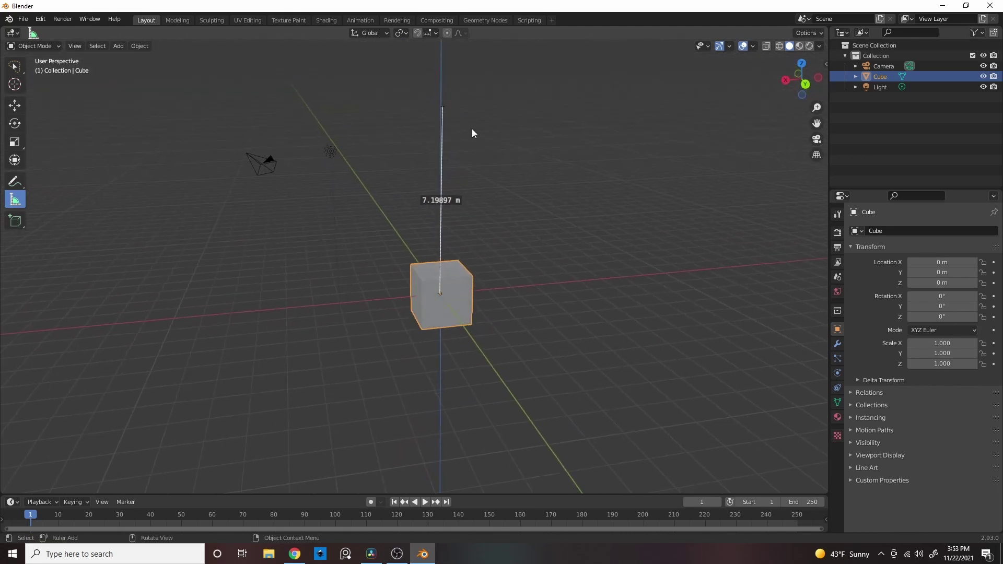
key("Delete")
Step: Draw a second box about 0.89 × 1.22 × 0.78 m in front of the existing cube with the Add Cube tool
left_click(23, 225)
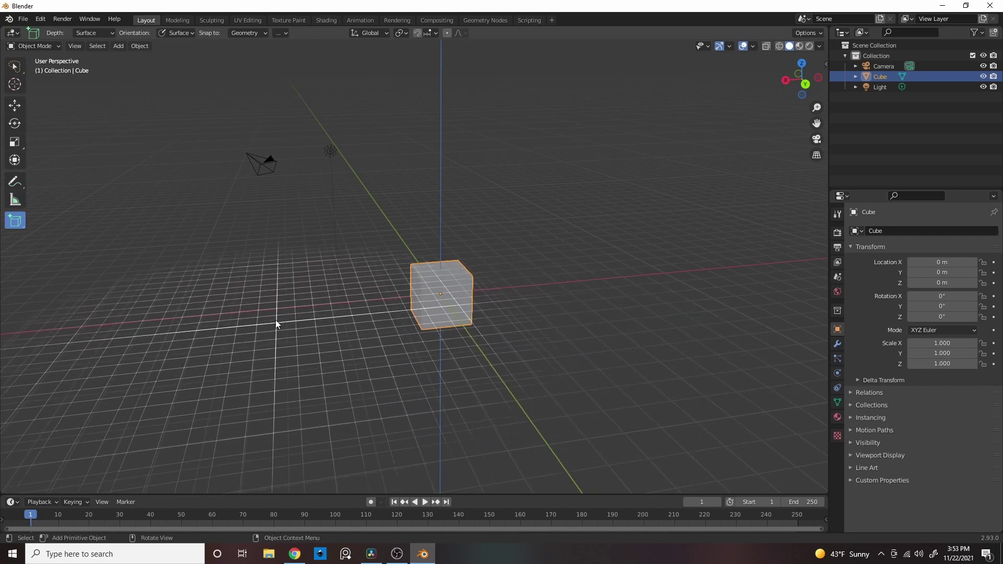
left_click_drag(240, 308, 452, 404)
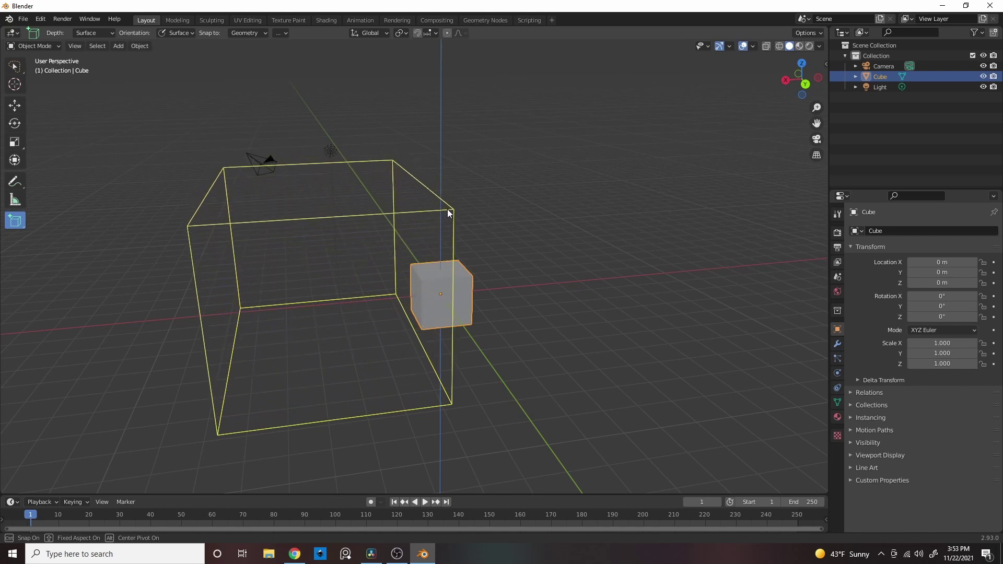
left_click(448, 211)
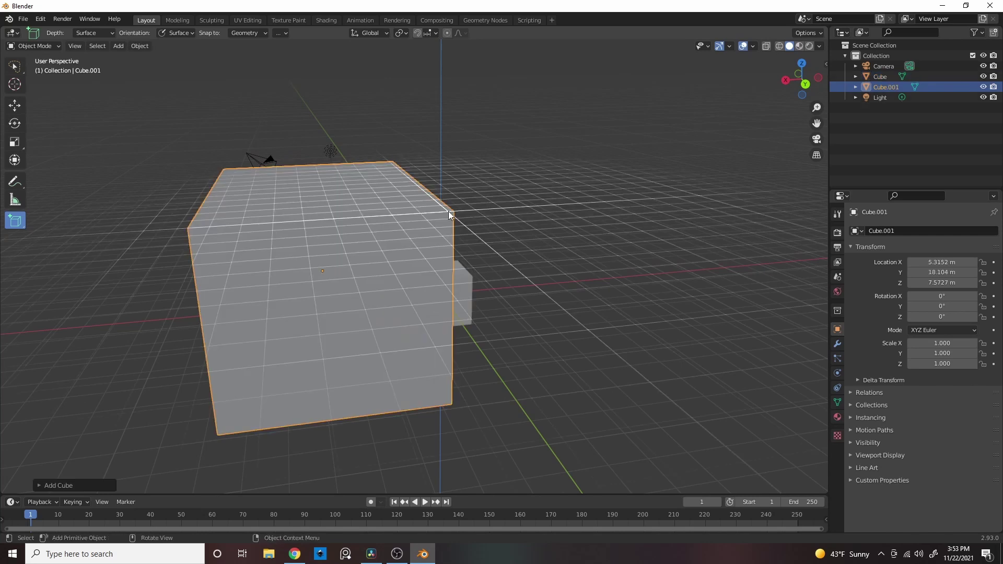
middle_click_drag(539, 378, 378, 362)
scroll(462, 384, "down", 5)
Step: Show the viewport sidebar and set the new cube's X, Y and Z location to 0
key("n")
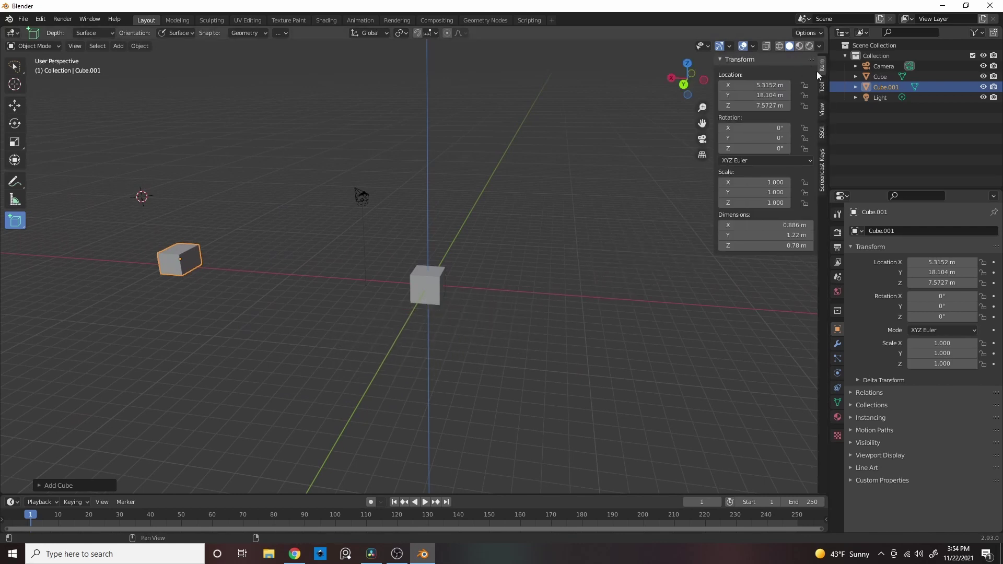
double_click(762, 85)
type("0")
key("Tab")
type("0")
key("Tab")
type("0")
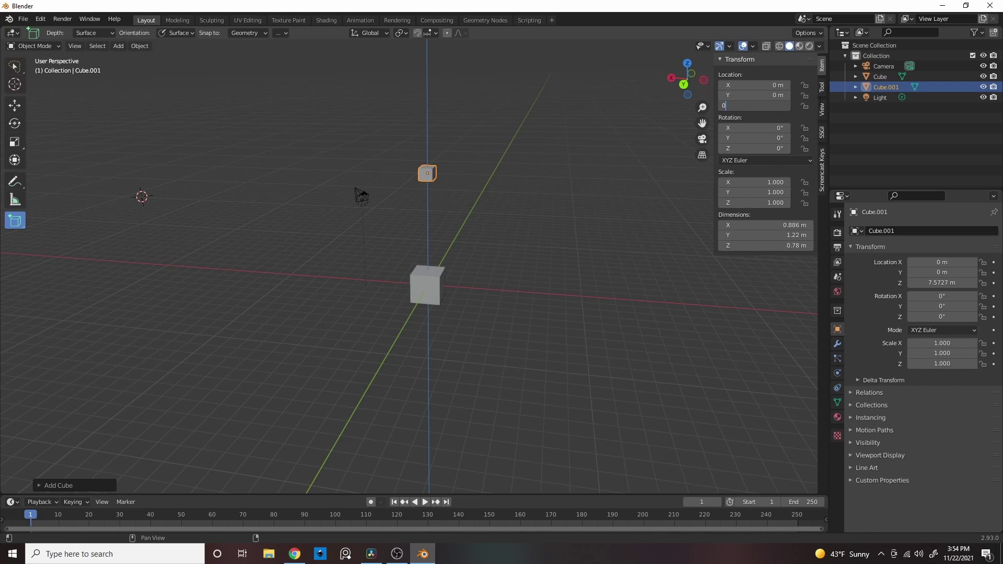
key("Return")
Step: Look at the sidebar's active tool options and its view and 3D cursor settings
left_click(822, 86)
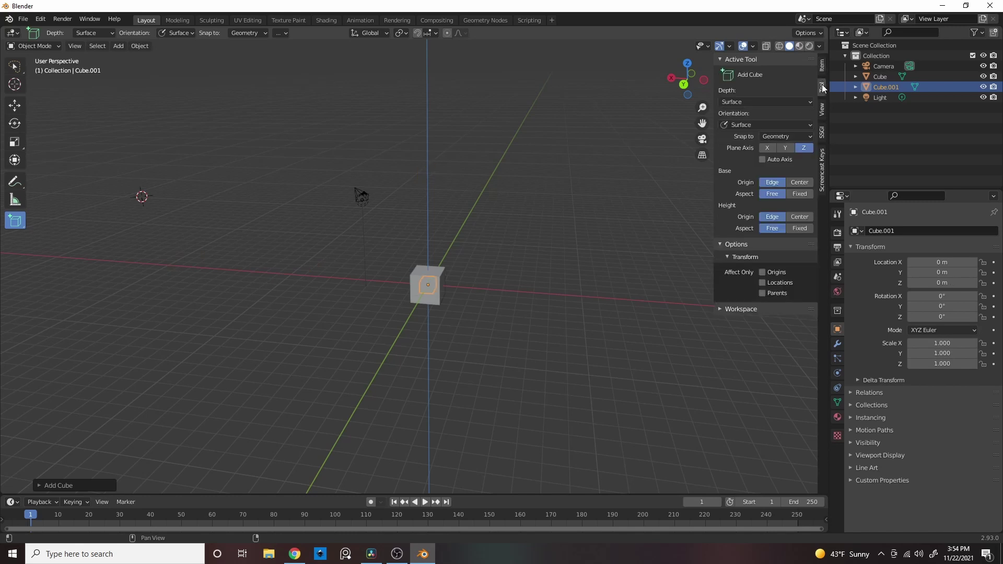
left_click(821, 110)
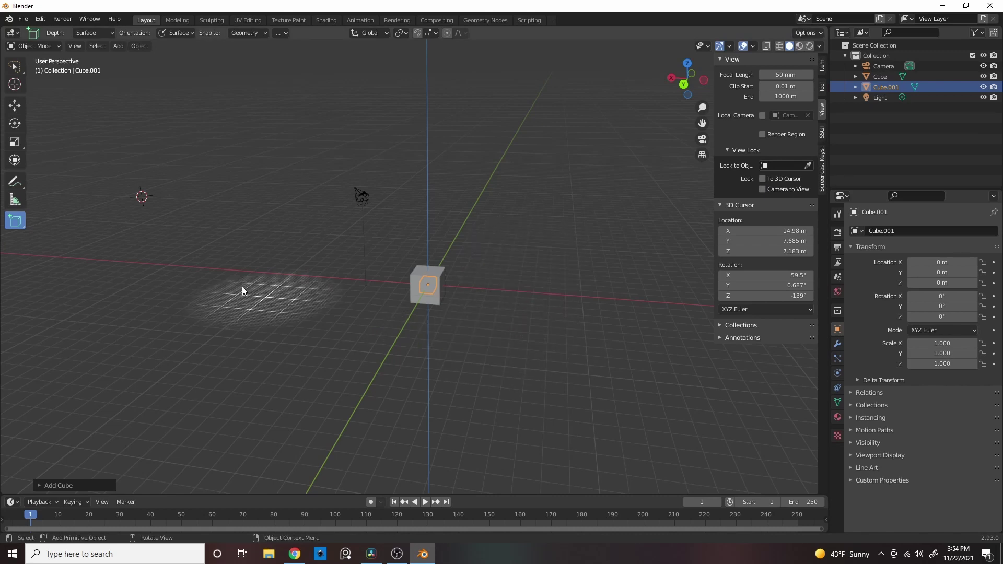
Step: Delete the smaller added cube and select the original cube with the selection tool
left_click(16, 67)
scroll(516, 314, "up", 4)
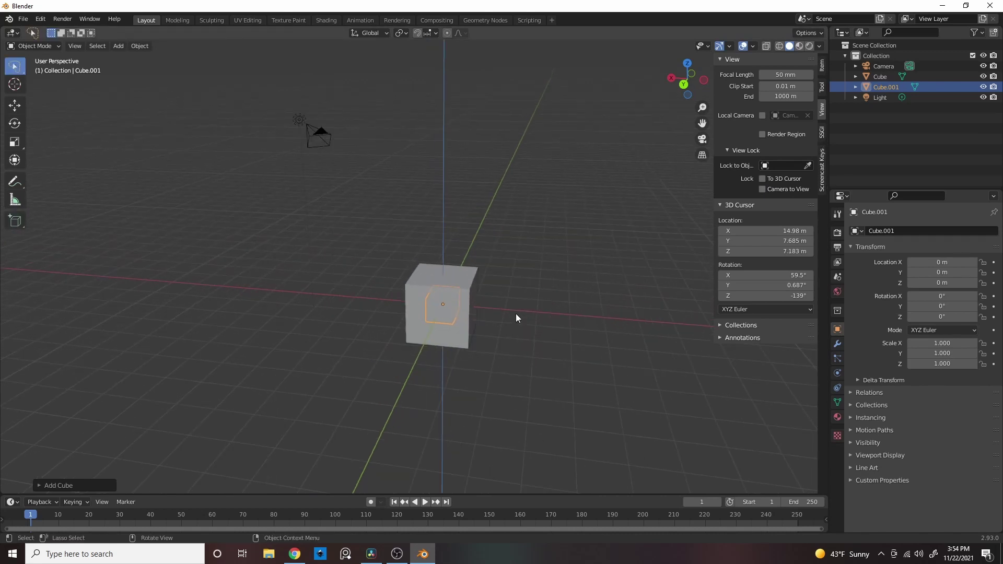
middle_click_drag(530, 343, 472, 337)
key("Delete")
right_click(446, 305)
left_click(501, 296)
middle_click_drag(563, 313, 494, 280)
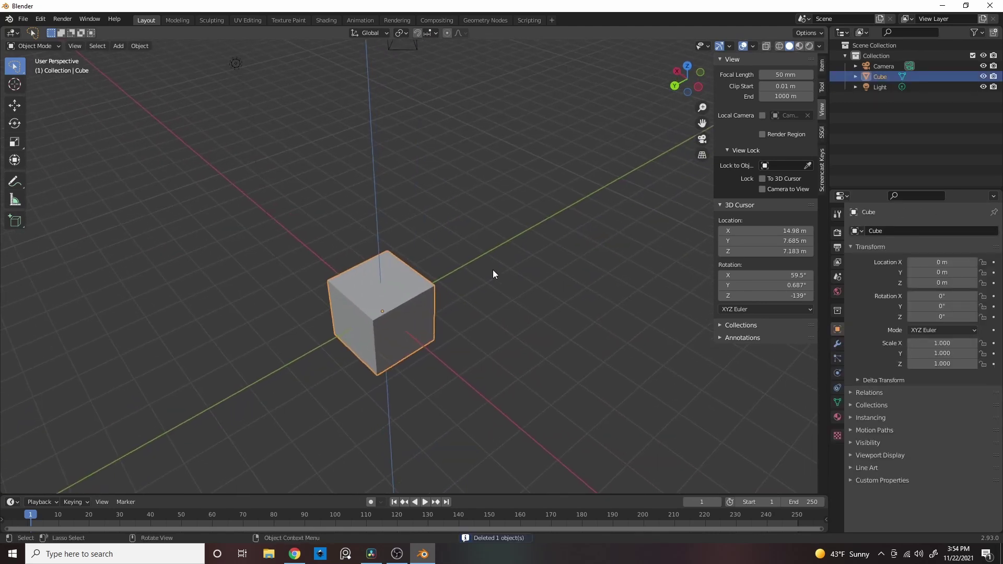
Step: Enter Edit Mode on the cube and return to Object Mode
key("Tab")
middle_click_drag(491, 316, 510, 296)
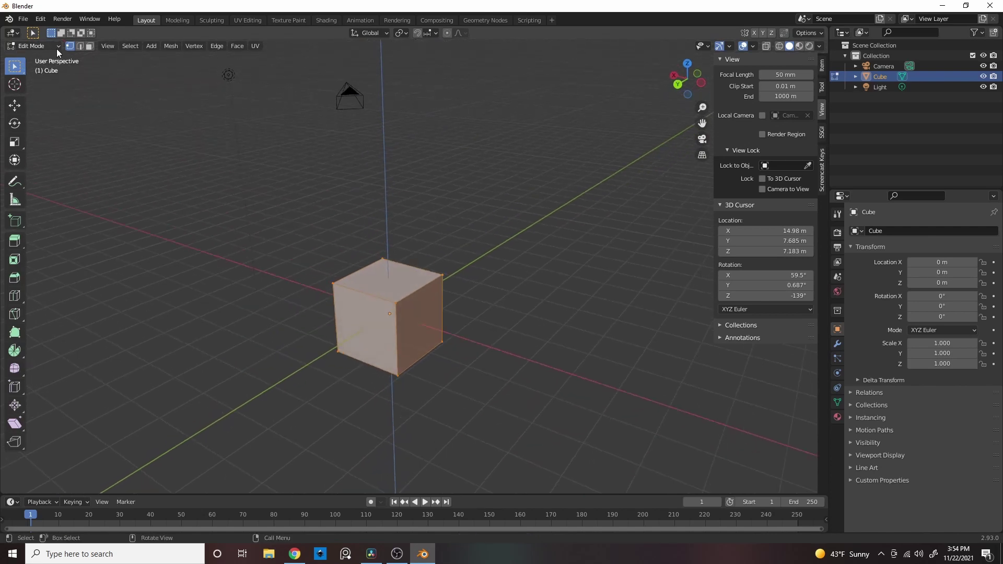
key("Tab")
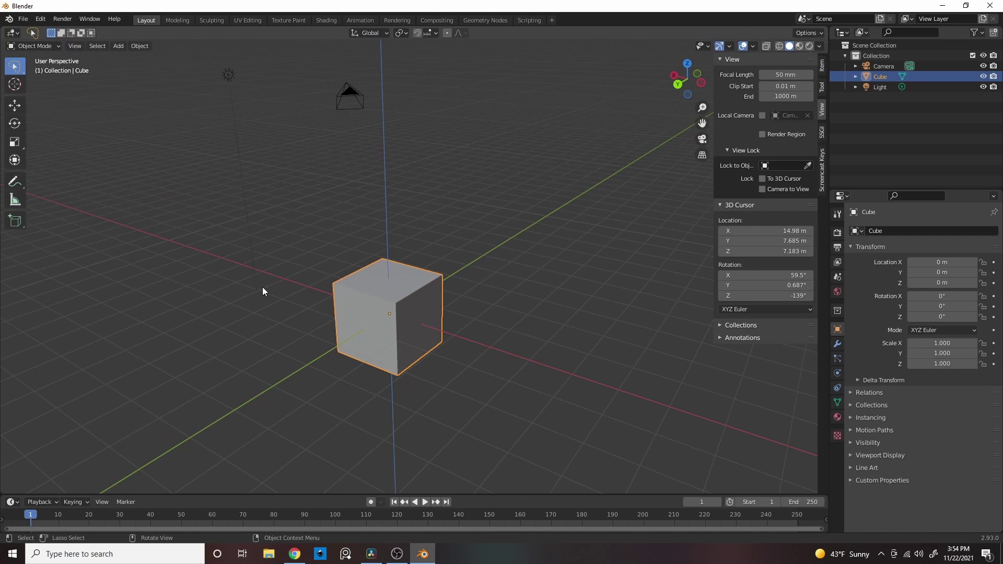
Step: Switch the cube to Edit Mode again and bring up the choice of all interaction modes
left_click(43, 47)
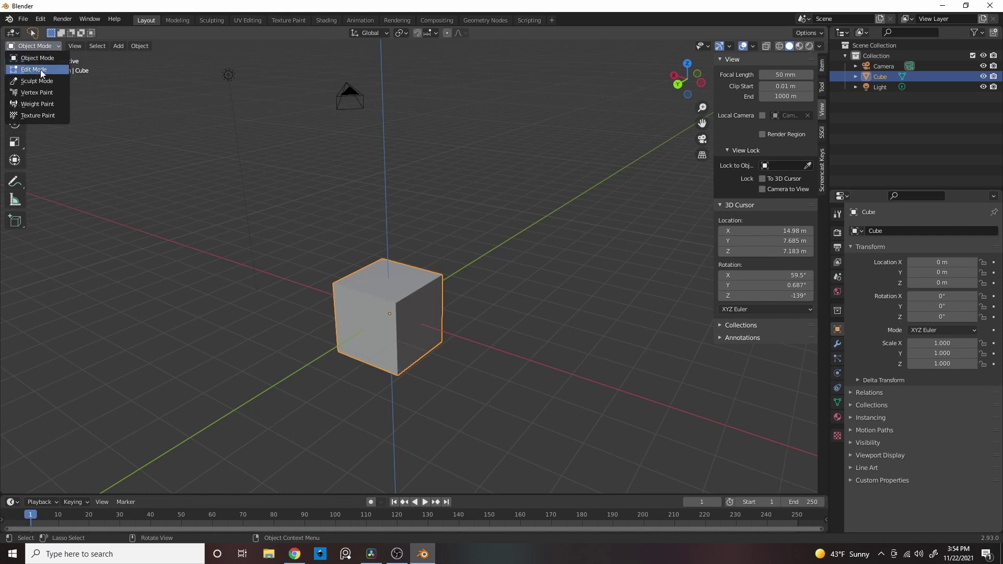
left_click(33, 70)
key("Tab")
key("ctrl+Tab")
key("e")
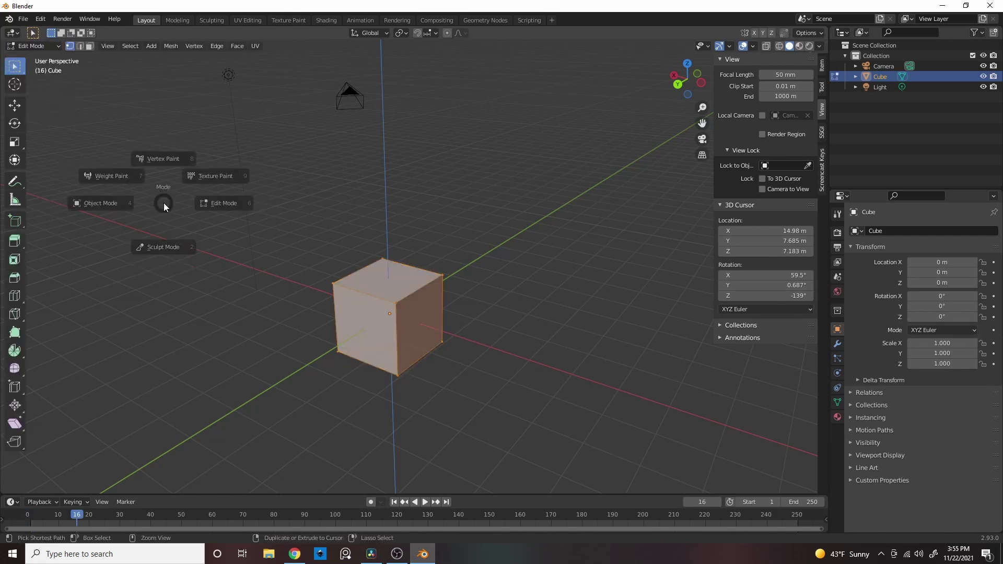
left_click(33, 45)
left_click(40, 58)
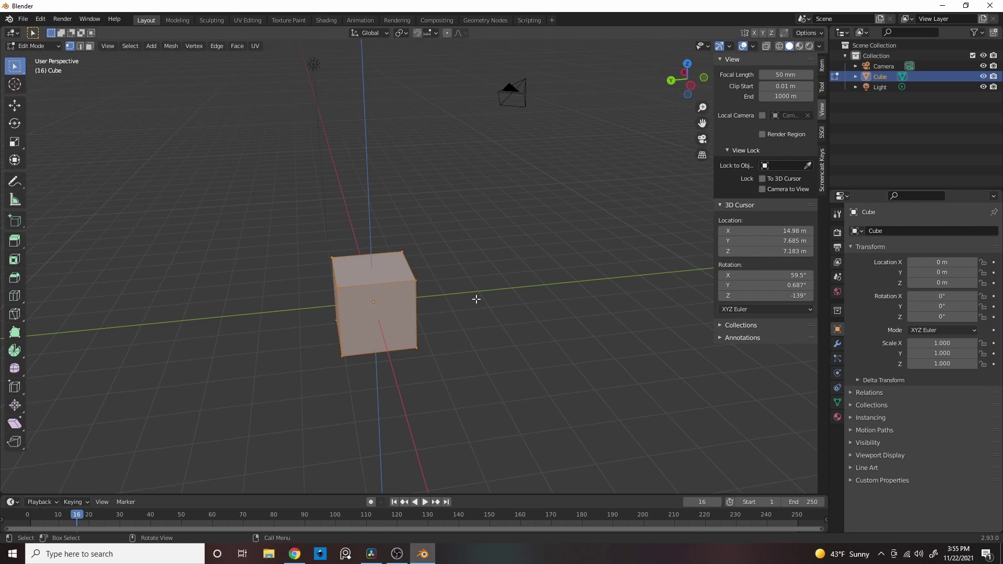
Step: Toggle the cube repeatedly between Object Mode and Edit Mode, finishing in Edit Mode
middle_click_drag(476, 299, 537, 298)
key("Tab")
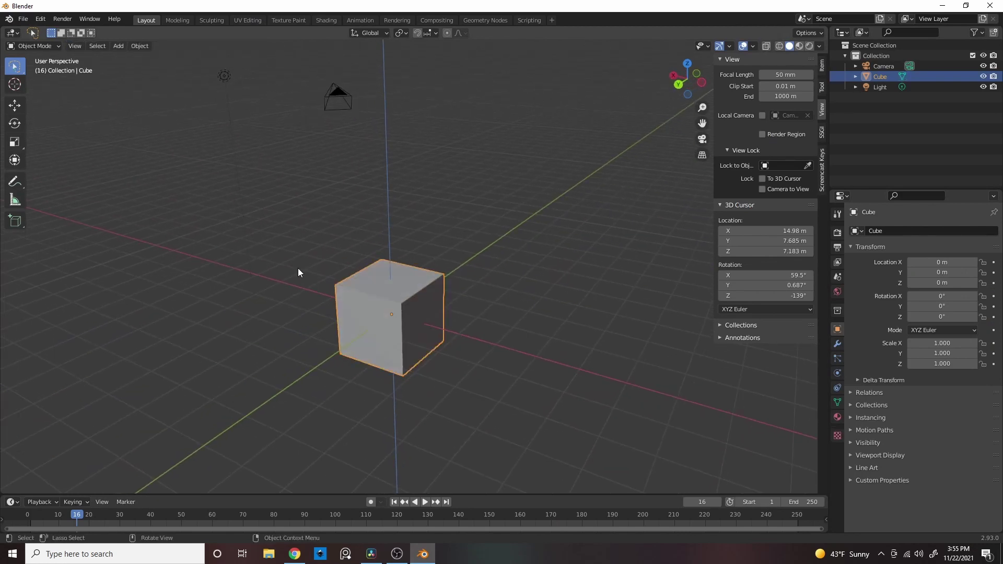
middle_click_drag(508, 282, 529, 287)
key("Tab")
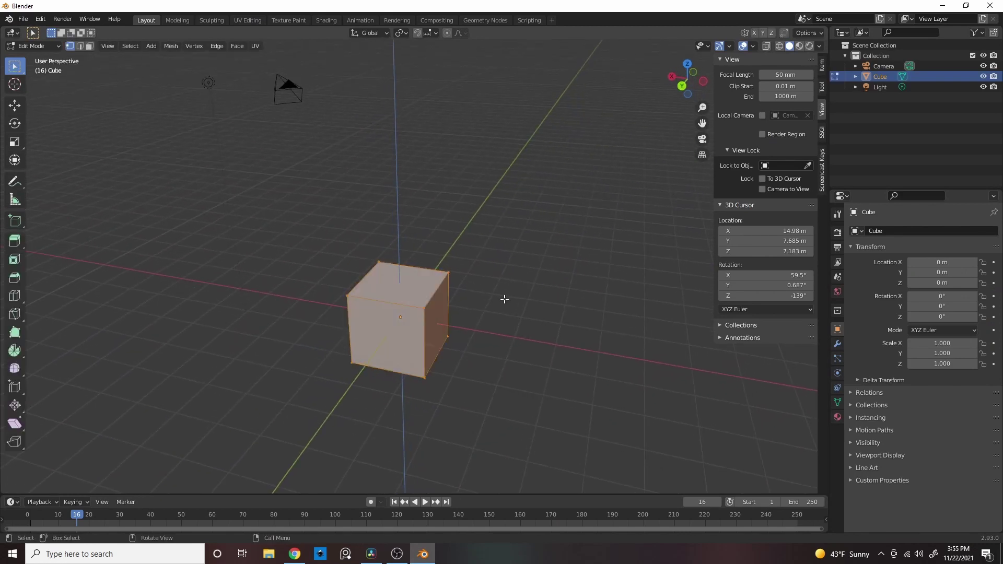
key("Tab")
key("Tab")
key("Tab")
key("Tab")
key("Tab")
key("Tab")
key("Tab")
key("Tab")
Step: Try the edge and face selection modes, return to vertex selection, and pick corner vertices on the cube's top
left_click(80, 46)
left_click(90, 46)
left_click(66, 48)
right_click(351, 293)
left_click(349, 297)
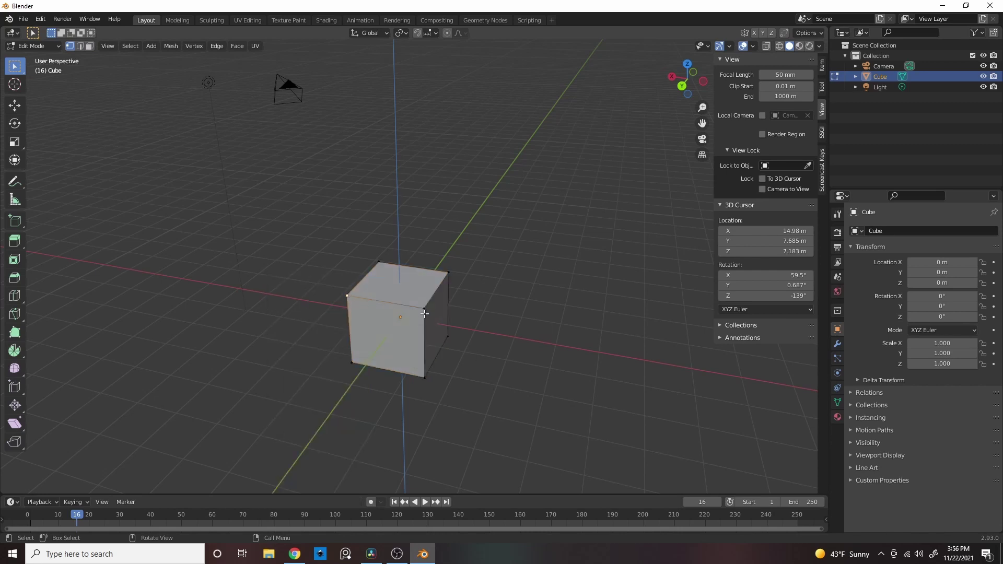
left_click(354, 252)
Step: Select individual cube edges in edge selection mode, and select the cube's top face in face selection mode
key("2")
left_click(377, 305)
left_click(446, 296)
left_click(428, 268)
left_click(90, 45)
left_click(406, 283)
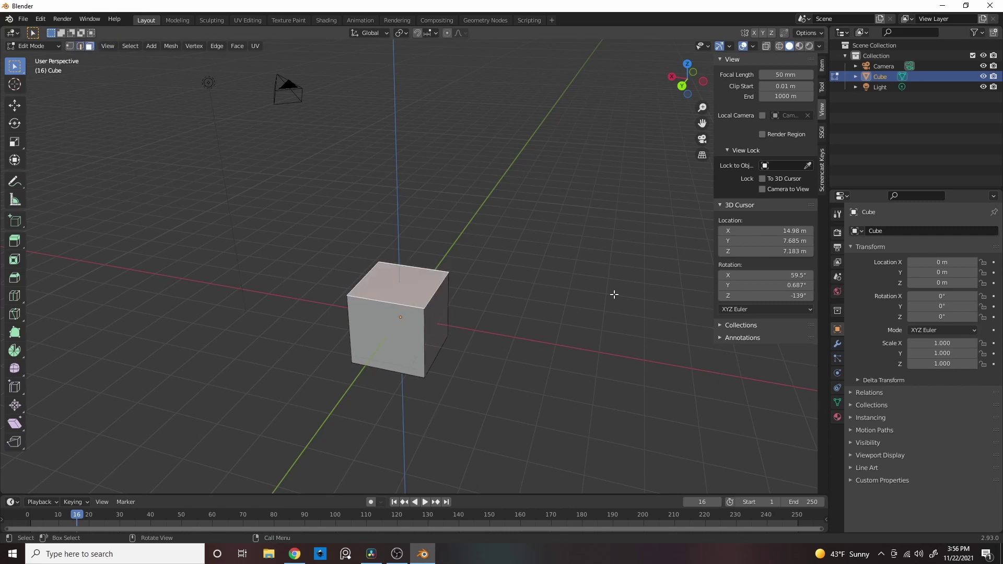
Step: Select several individual side and top faces of the cube one after another in face selection mode
left_click(379, 333)
left_click(444, 311)
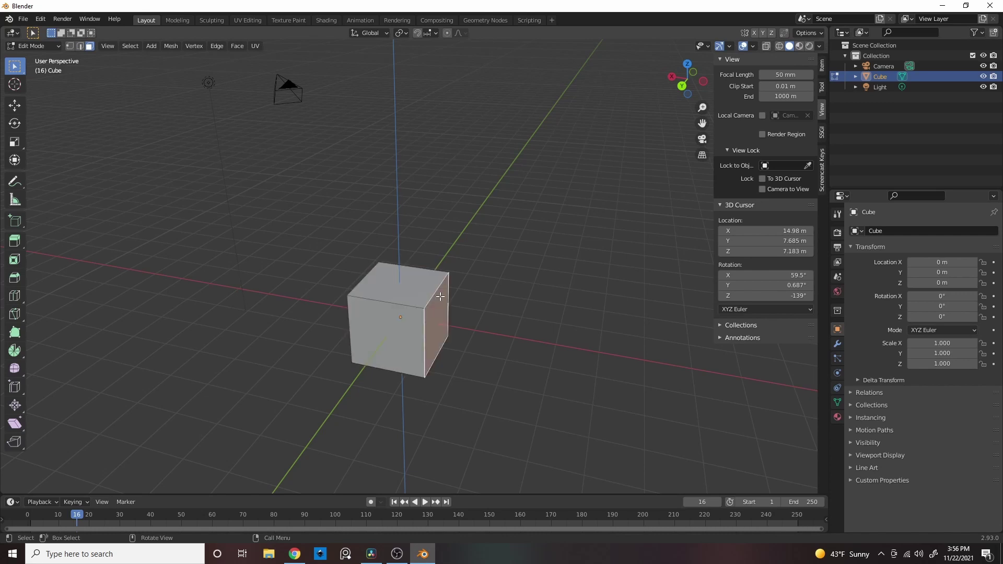
left_click(397, 279)
left_click(396, 350)
middle_click_drag(511, 381, 526, 343)
left_click(403, 320)
Step: Cycle through the vertex, edge and face selection modes, finishing in face mode with one side face of the cube selected
key("1")
key("2")
key("3")
key("1")
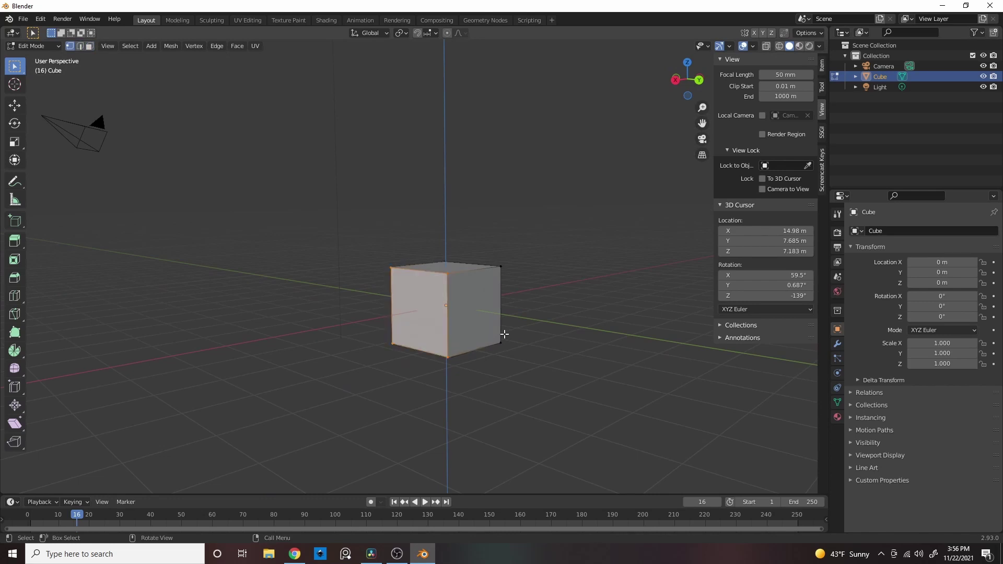
key("2")
right_click(458, 267)
left_click(561, 362)
key("3")
left_click(465, 273)
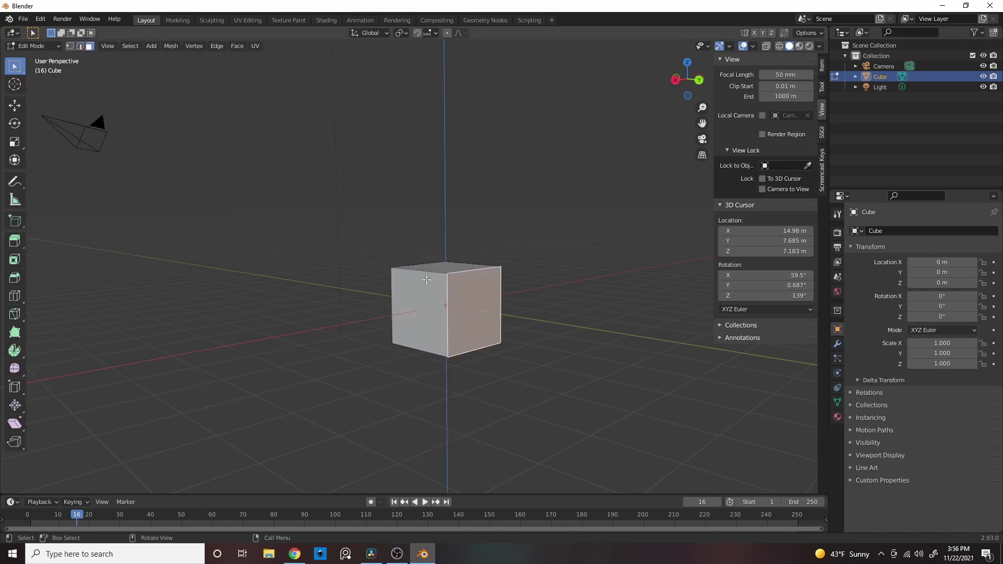
Step: Select the cube's top face and extrude it upward about 1.6 m
middle_click_drag(563, 339, 515, 368)
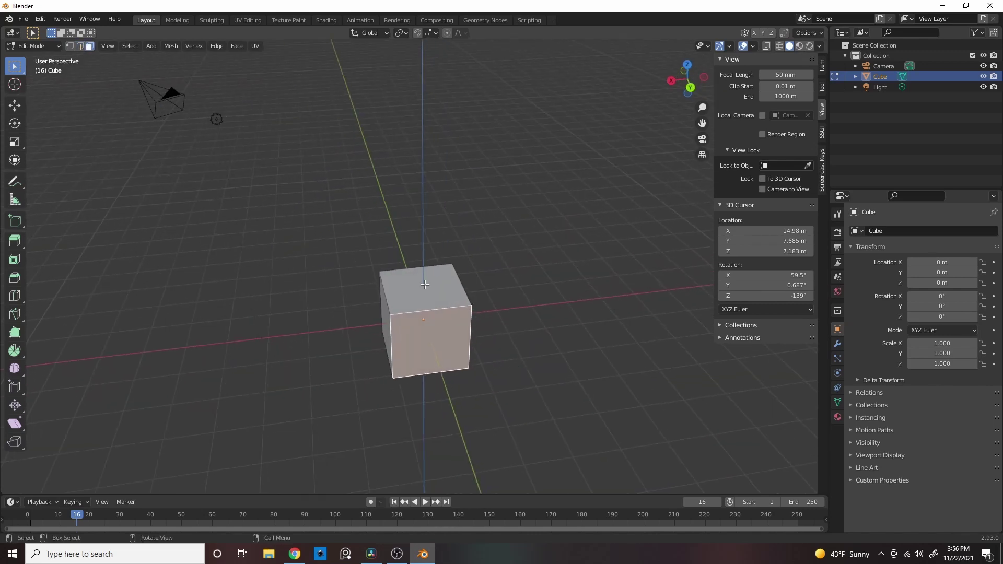
left_click(425, 284)
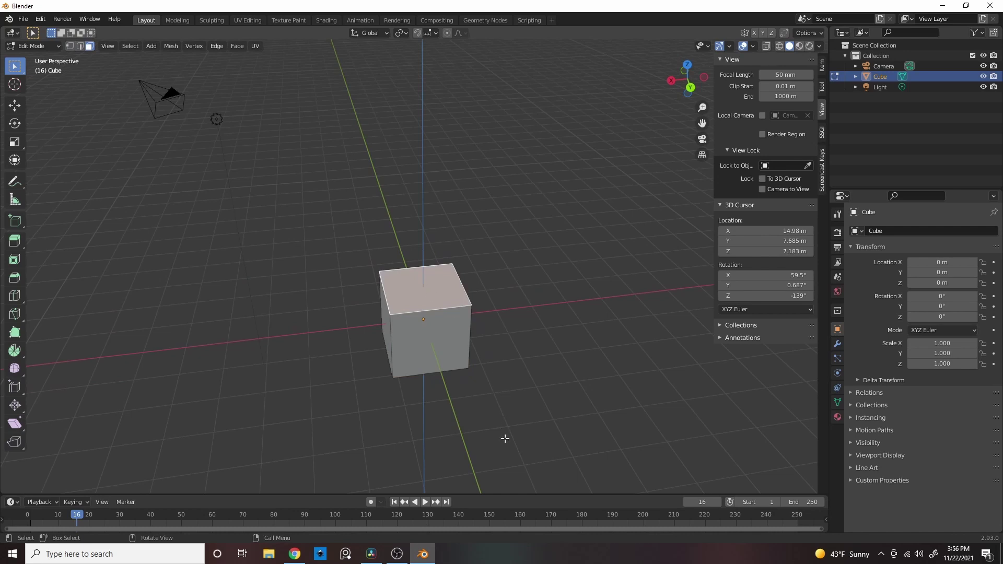
key("e")
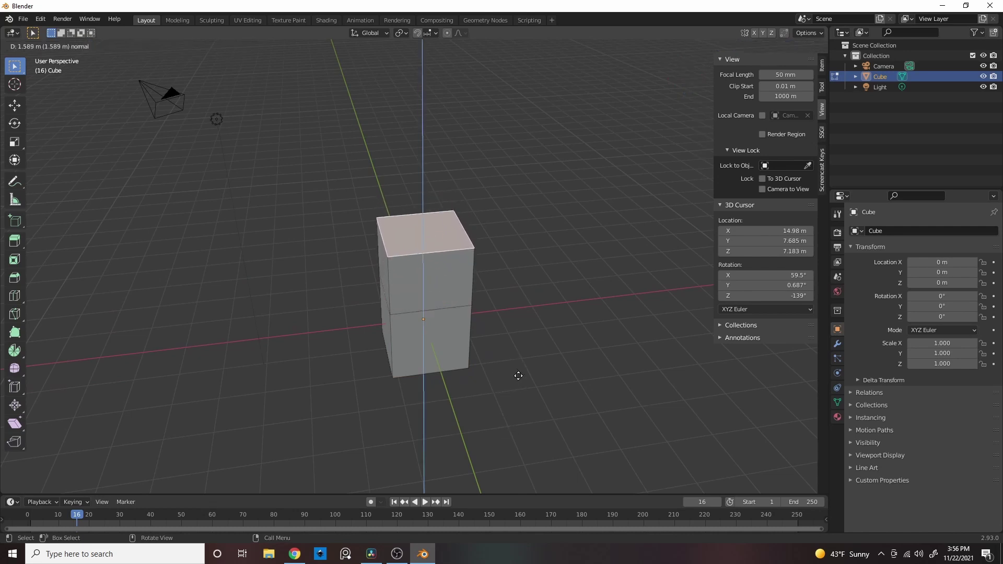
left_click(519, 376)
Step: Extrude the upper block's side face outward along negative X to form an arm
middle_click_drag(538, 365, 464, 352)
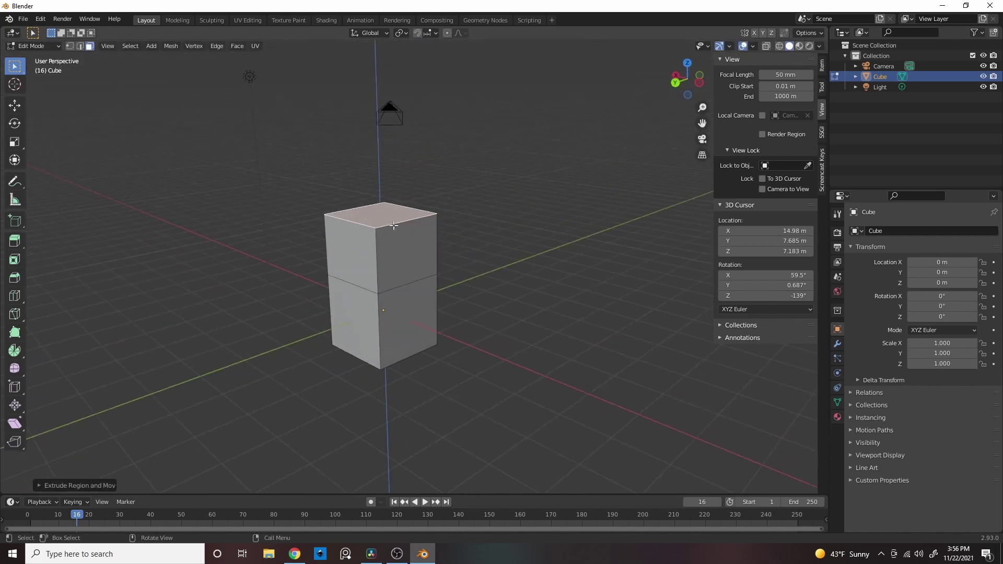
left_click(402, 253)
scroll(498, 305, "down", 1)
middle_click_drag(460, 370, 489, 376)
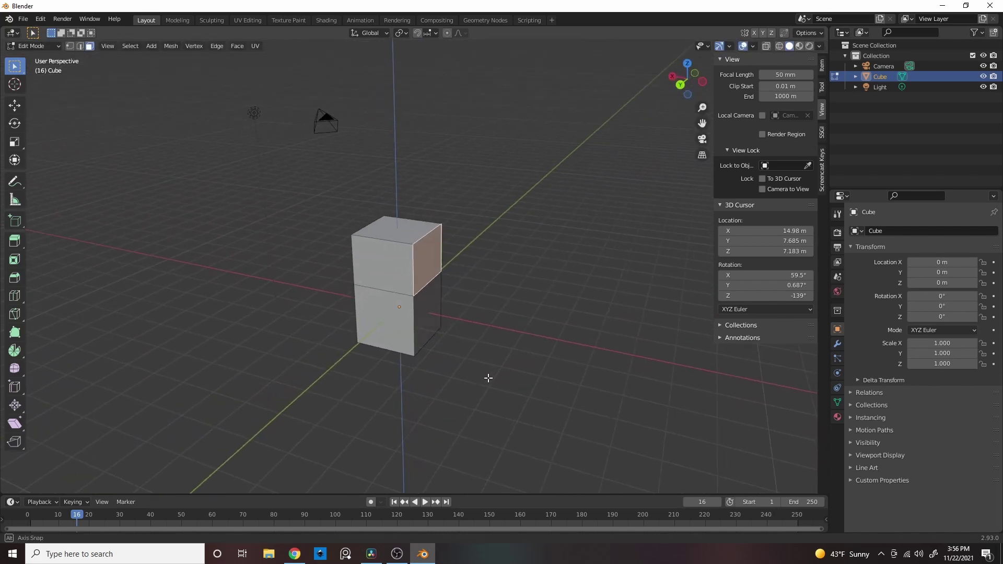
key("e")
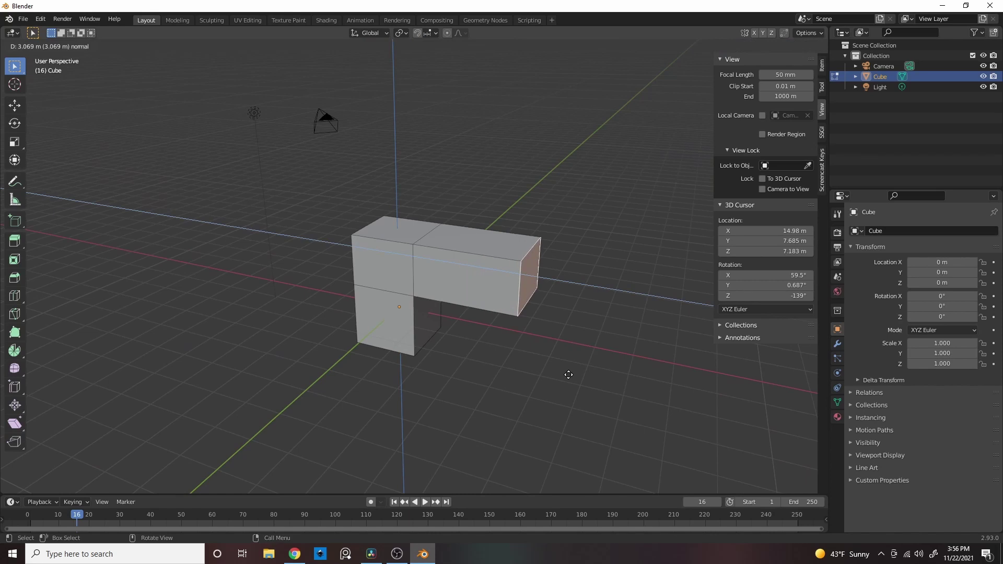
left_click(543, 367)
Step: Extrude the upper block's opposite side face outward along positive X to form a second arm
left_click(367, 269)
middle_click_drag(367, 269, 373, 264)
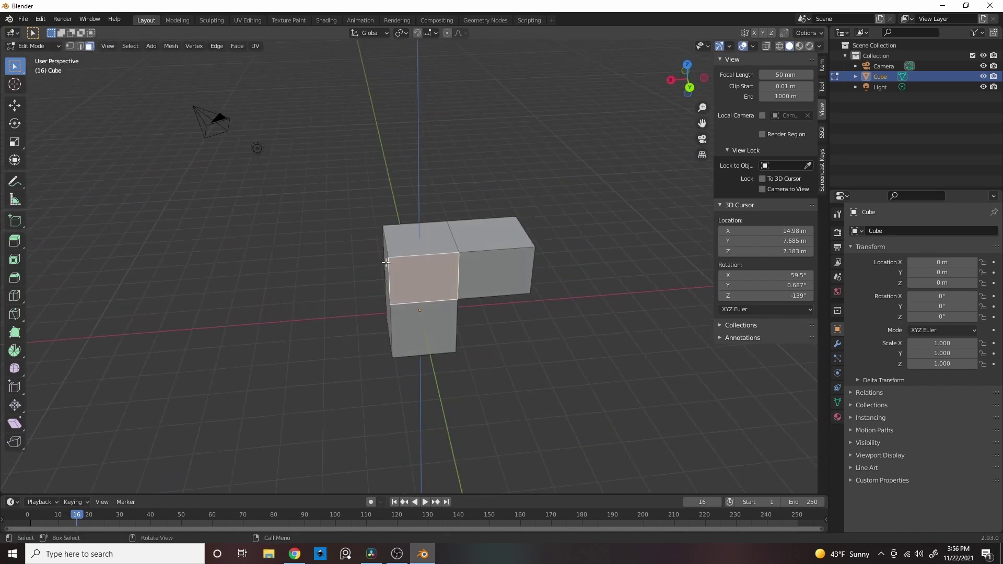
left_click(386, 262)
key("e")
left_click(319, 263)
Step: Extrude the upper block's front face forward between the arms, and extrude the new block's top face upward
left_click(423, 280)
key("e")
left_click(487, 366)
left_click(436, 296)
key("e")
left_click(444, 219)
Step: Extrude the raised front block's side face outward, and extrude the front face of that new section forward
left_click(397, 267)
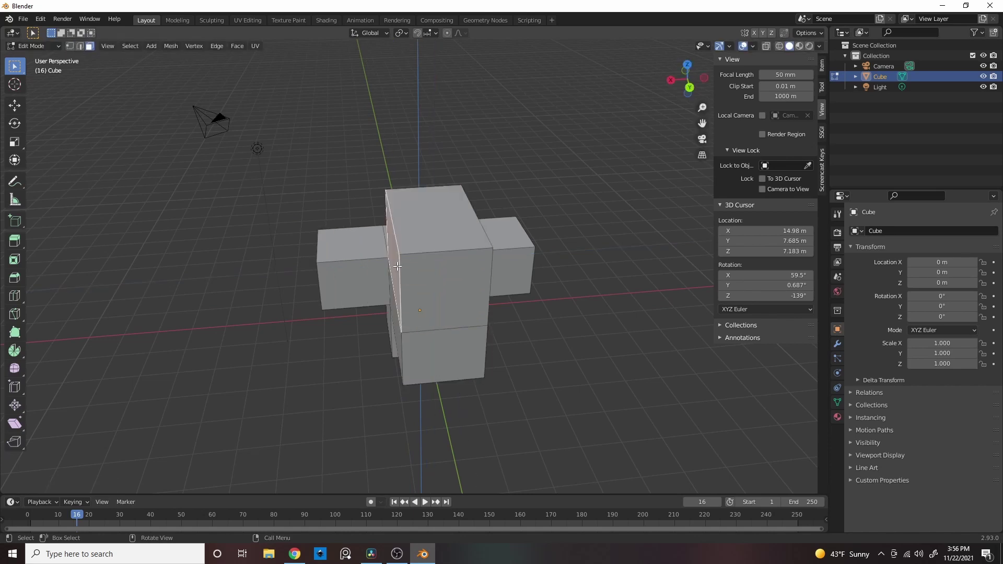
key("e")
left_click(287, 282)
left_click(325, 287)
key("e")
left_click(417, 361)
Step: Extrude the upper block's rear face backward along negative Y, and extrude the resulting block's top face upward
middle_click_drag(417, 360, 540, 339)
left_click(415, 235)
key("e")
left_click(345, 243)
left_click(358, 222)
key("e")
left_click(368, 172)
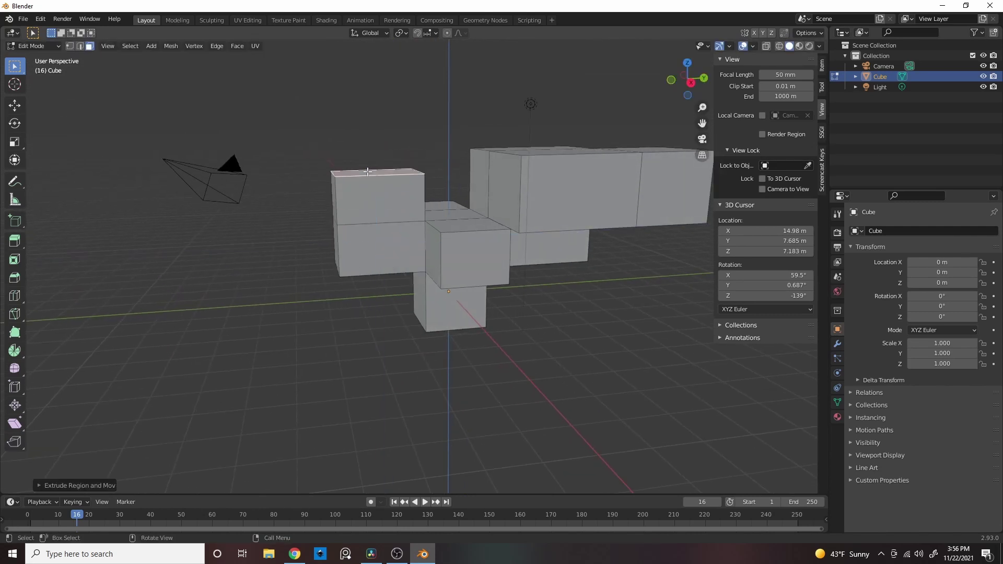
Step: Extrude the end face of the raised rear block outward, and extrude the new end block's top face upward
left_click(367, 204)
left_click(332, 202)
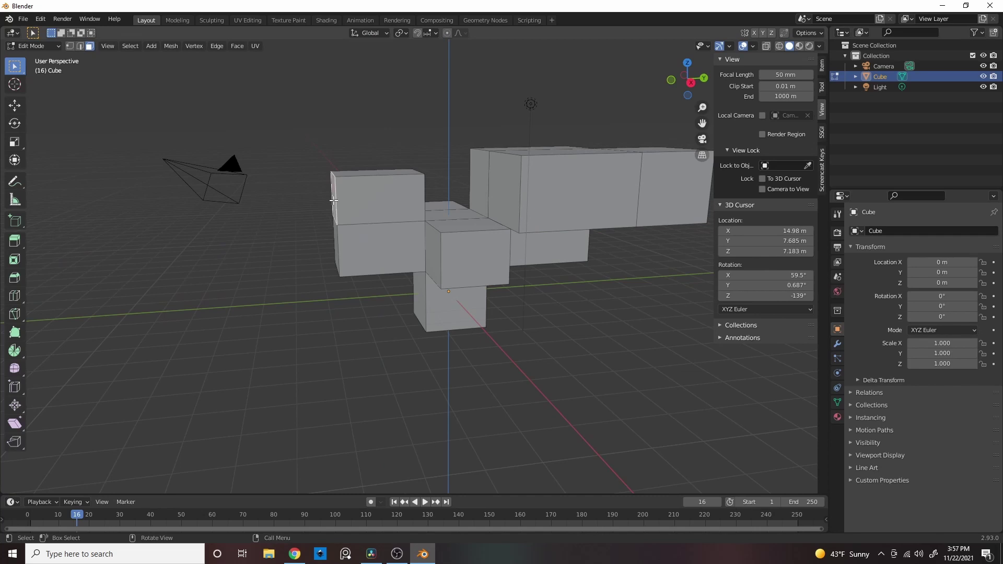
key("e")
left_click(303, 164)
left_click(309, 176)
key("e")
left_click(307, 118)
Step: Move the selected top face of the end block along the Y axis to skew that block
middle_click_drag(345, 178, 365, 225)
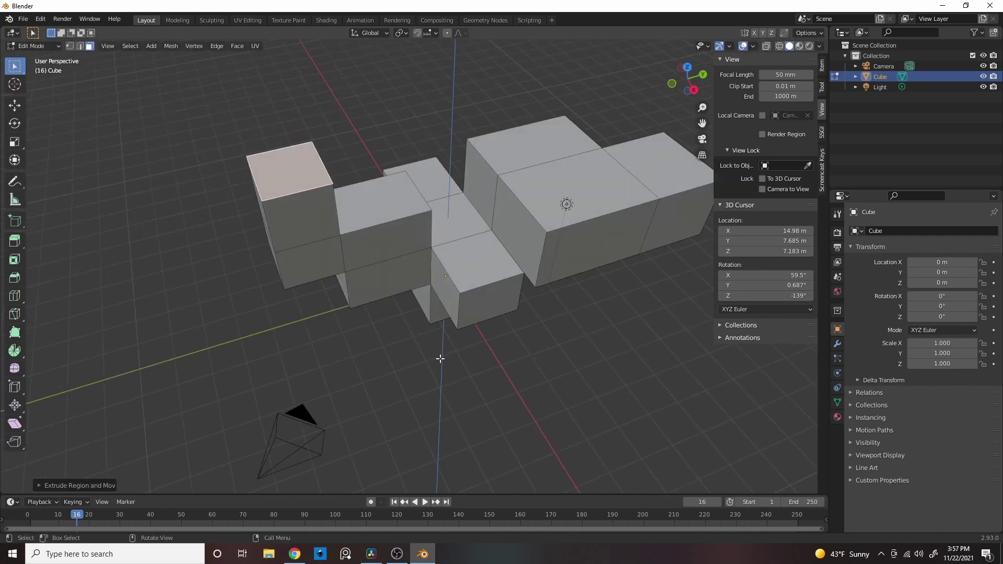
key("g")
key("y")
left_click(499, 344)
middle_click_drag(485, 371, 358, 258)
scroll(357, 258, "down", 4)
middle_click_drag(456, 401, 485, 348)
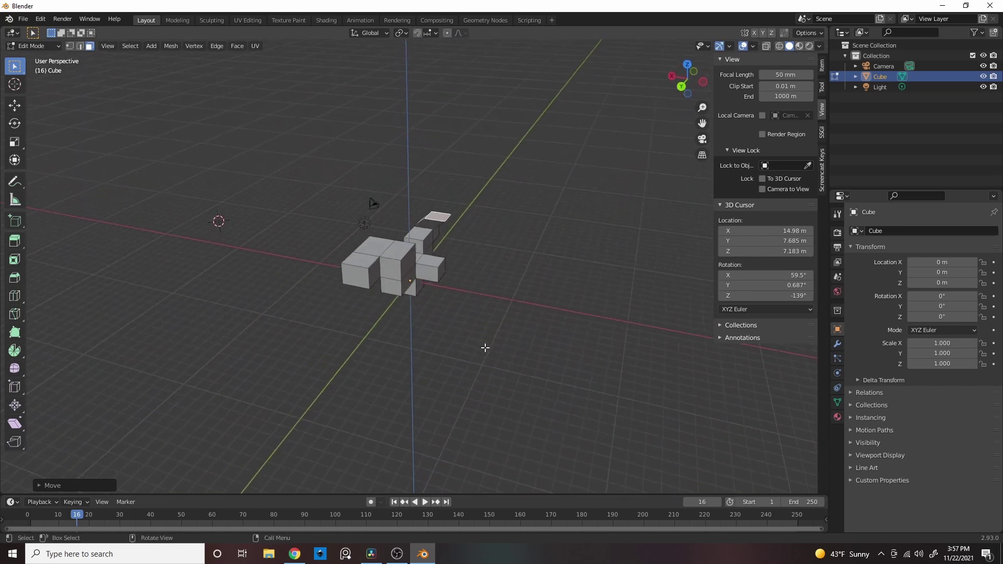
scroll(519, 324, "up", 4)
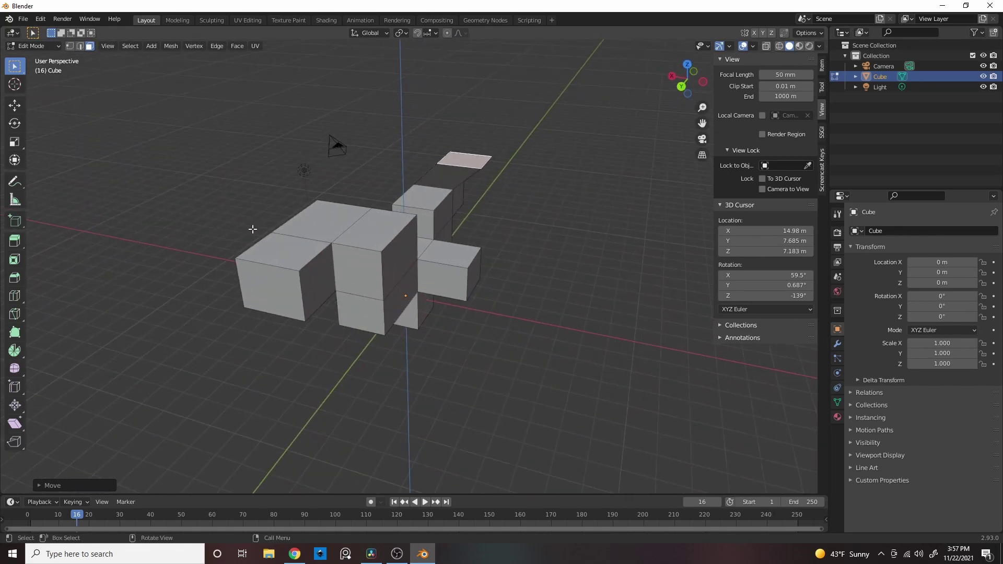